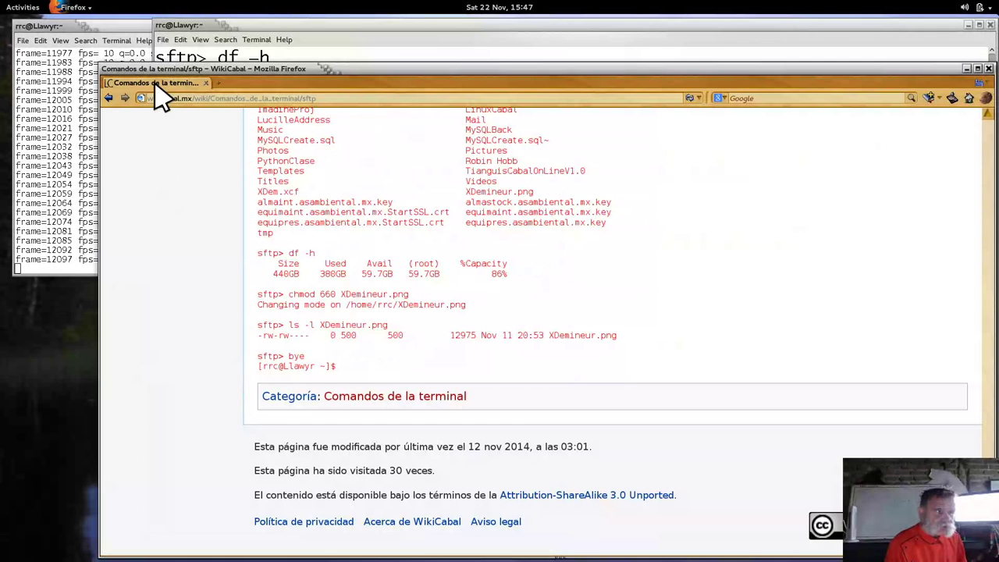
Return to the wiki's terminal command list and open the scp page.
click(109, 99)
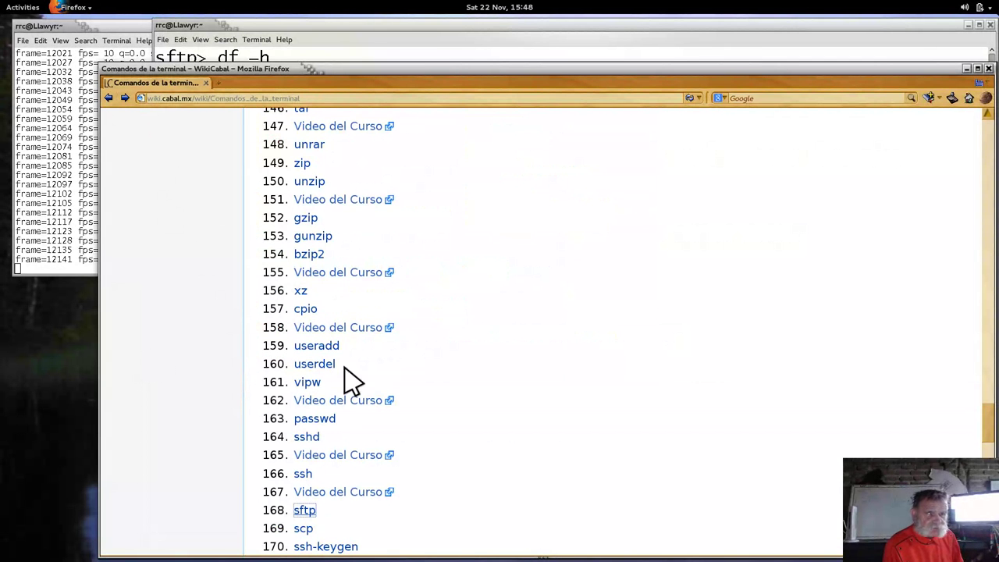
scroll(331, 468, down, 2)
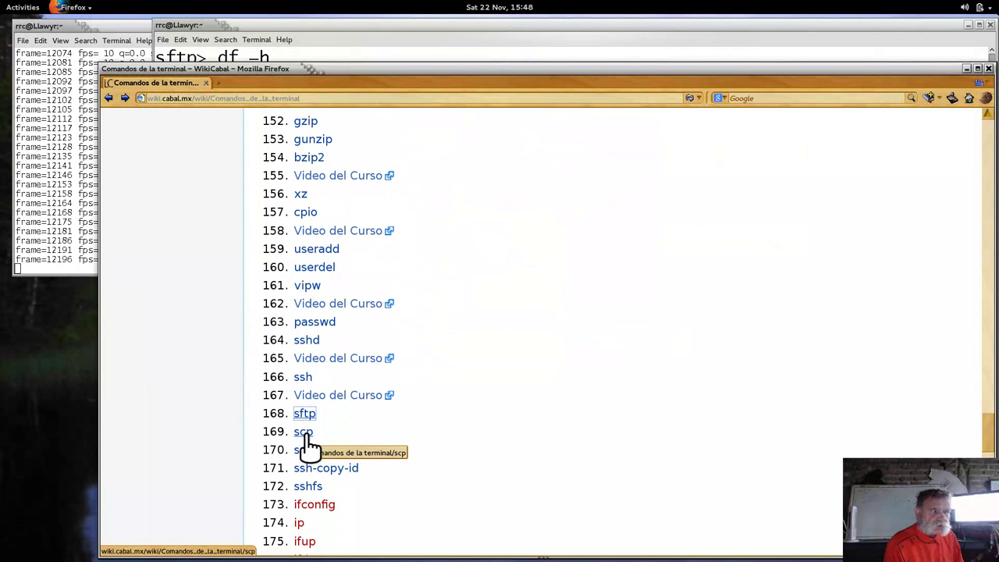
click(306, 434)
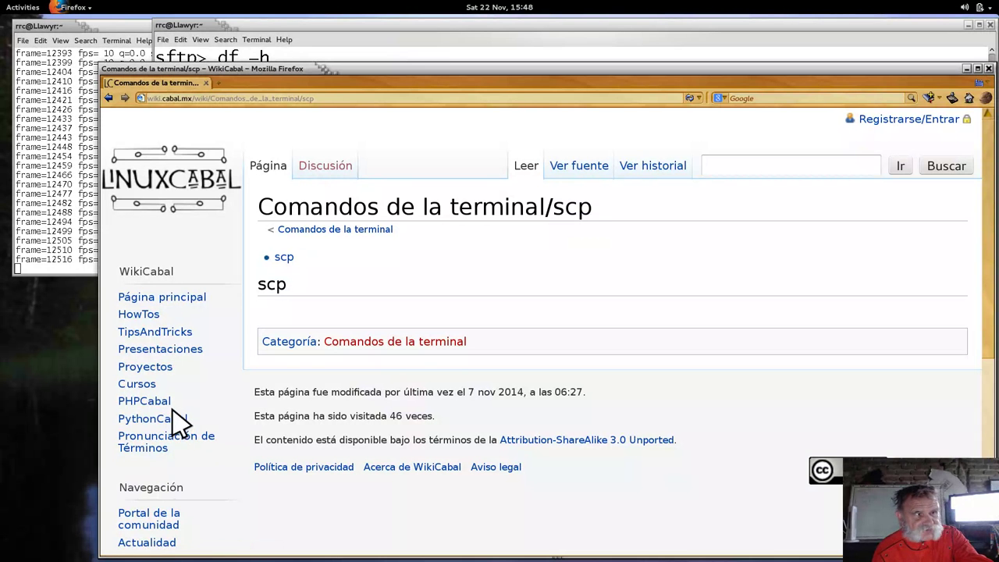
Search the desktop for FileZilla, launch it, and dismiss its welcome dialog.
key(super)
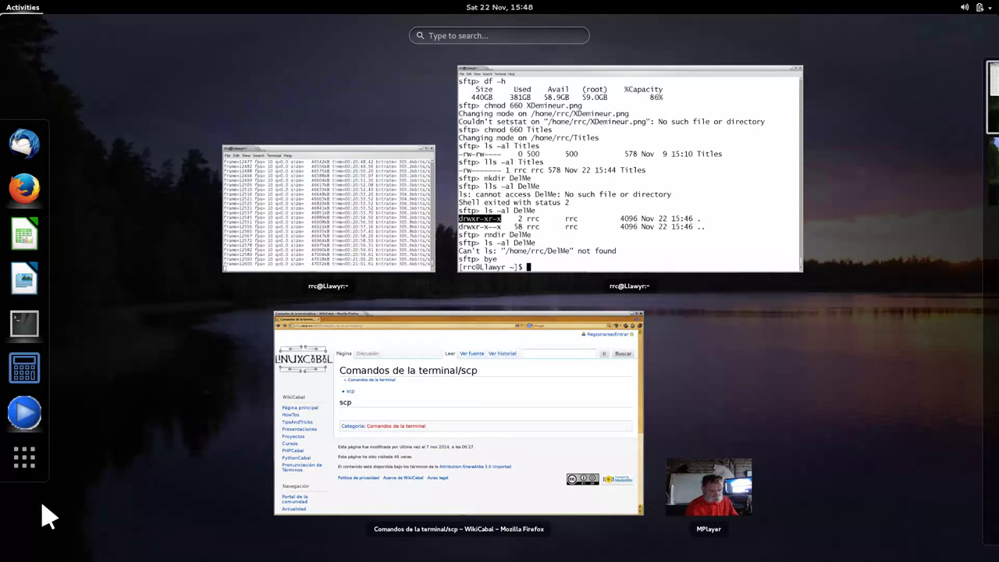
text(f)
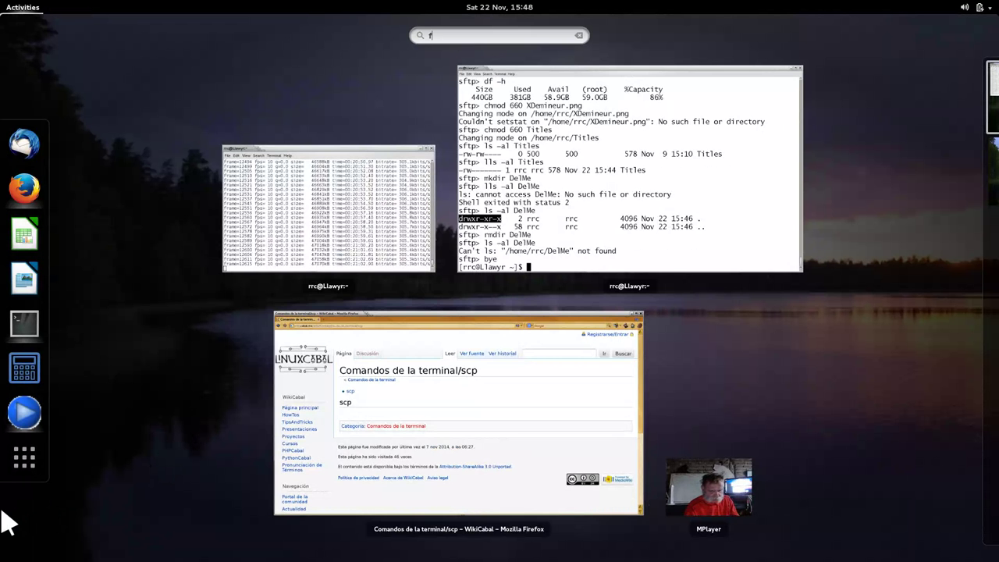
text(ilezil)
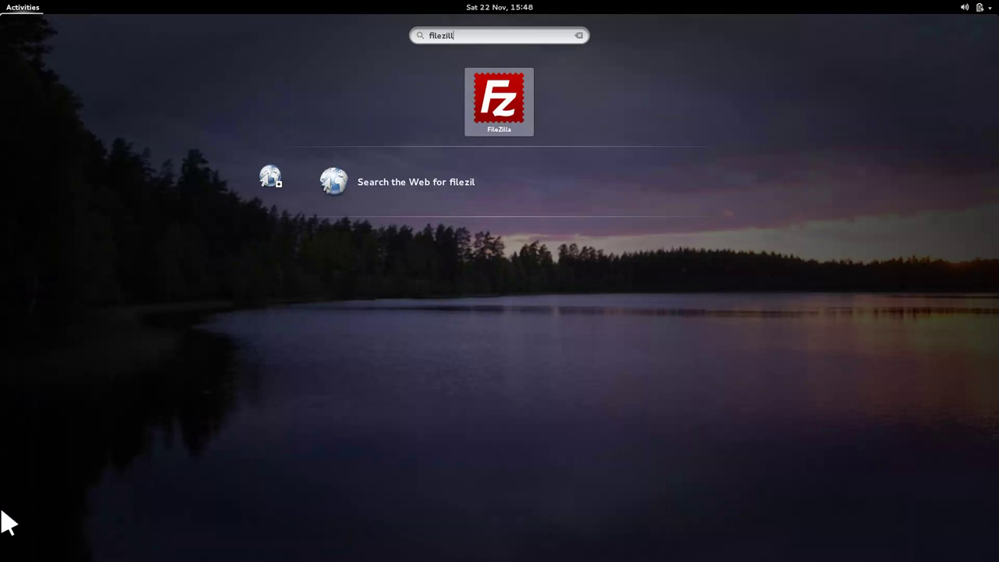
key(Escape)
key(Escape)
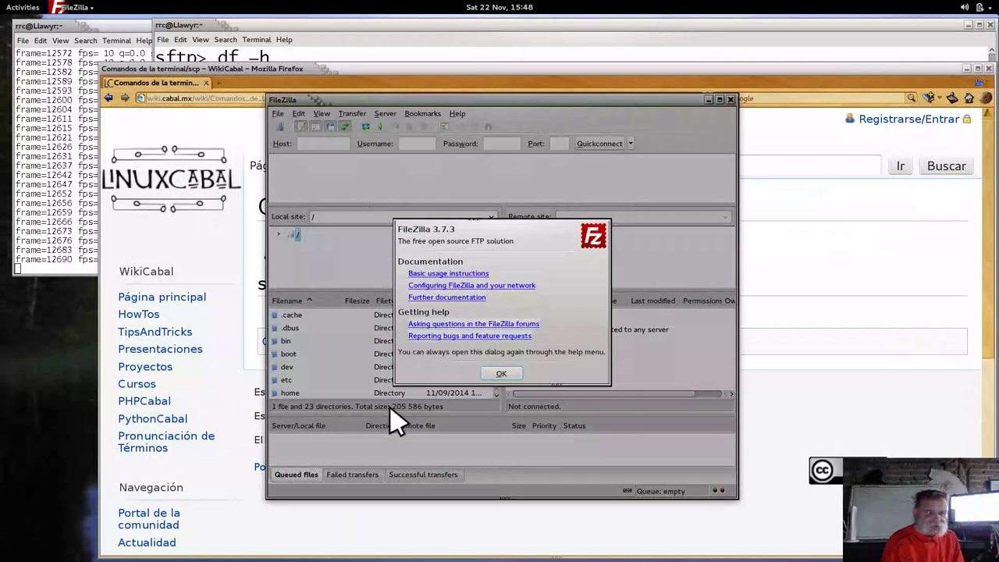
click(502, 375)
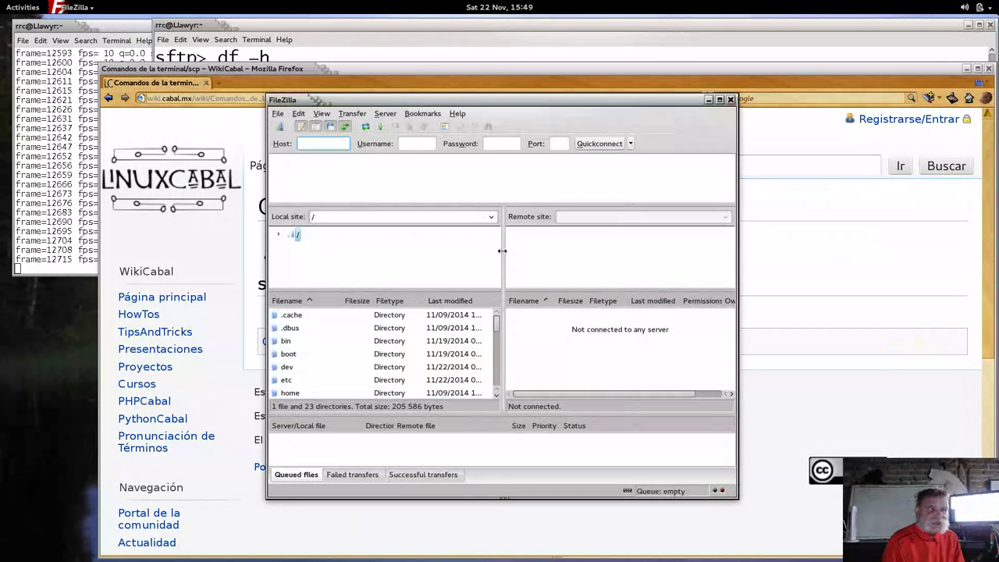
double_click(559, 90)
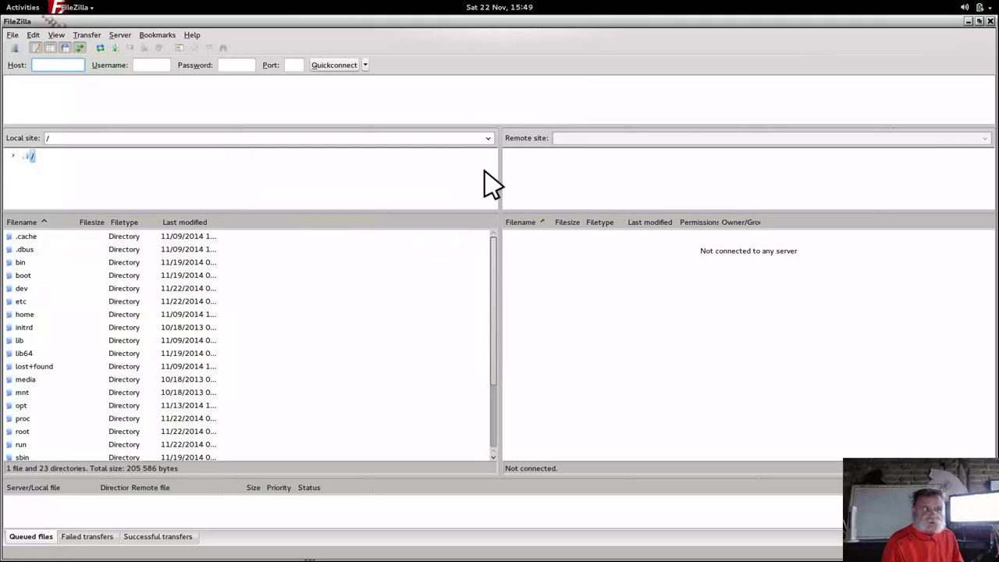
double_click(598, 22)
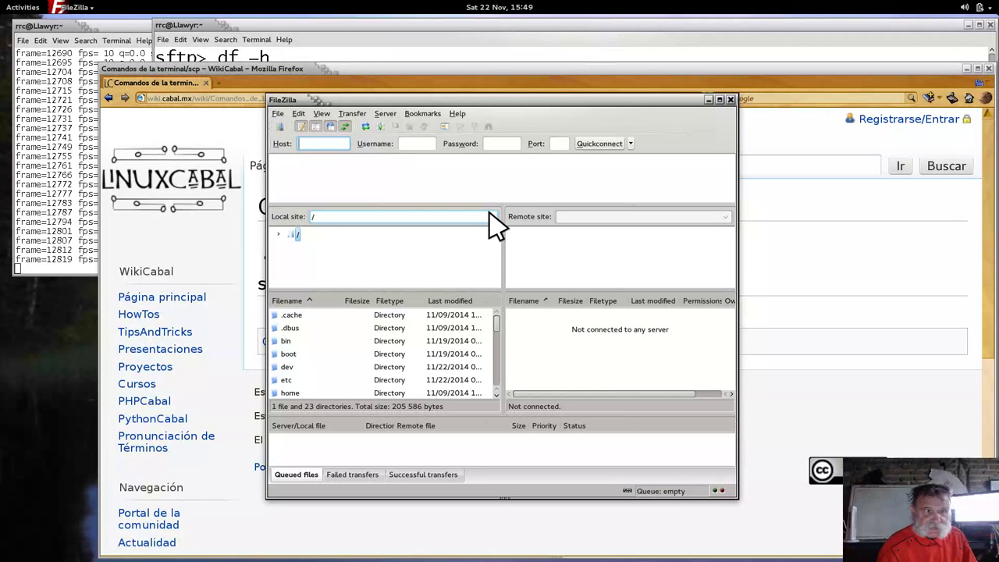
Open the Site Manager and add a new site under My Sites.
click(326, 114)
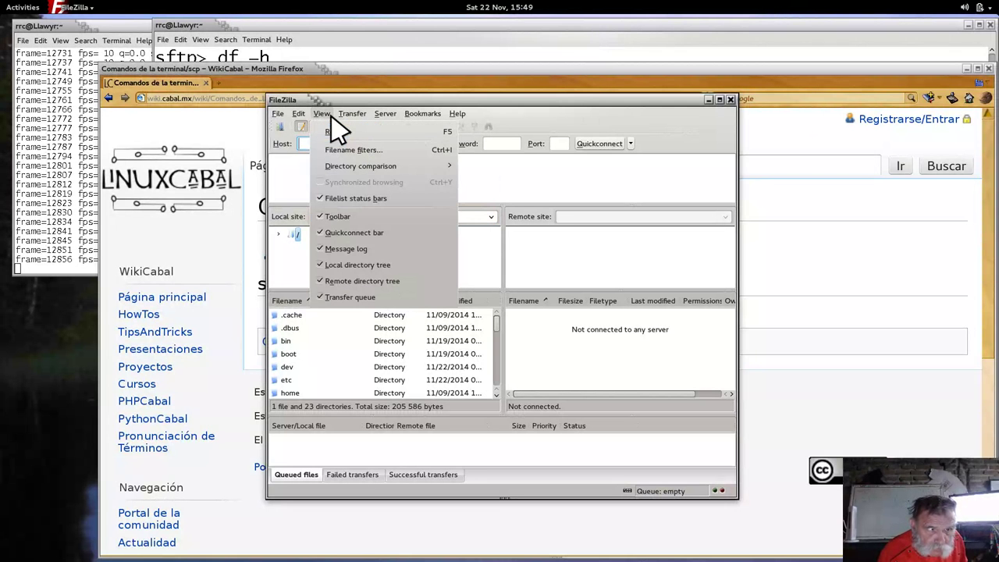
mouse_move(348, 119)
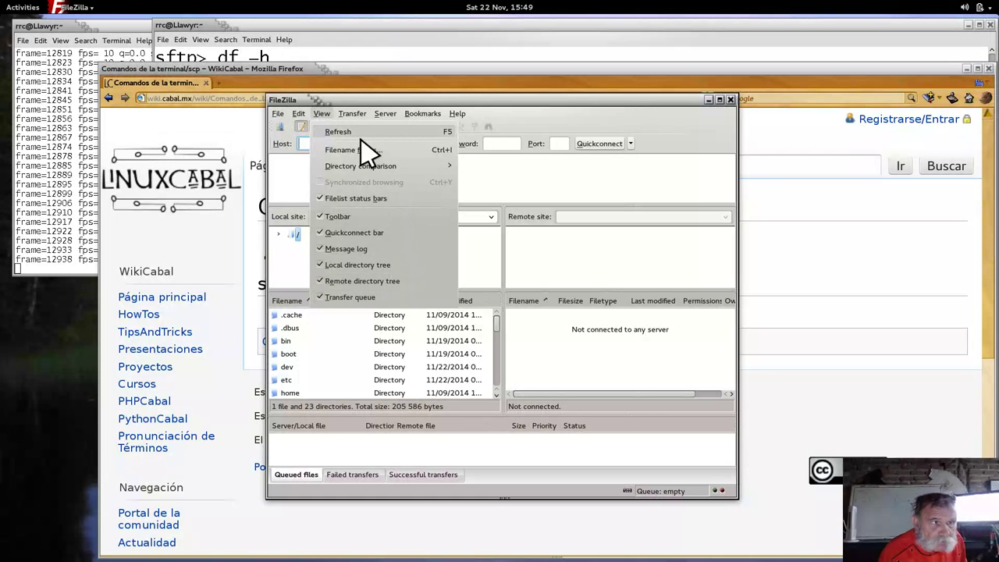
mouse_move(273, 114)
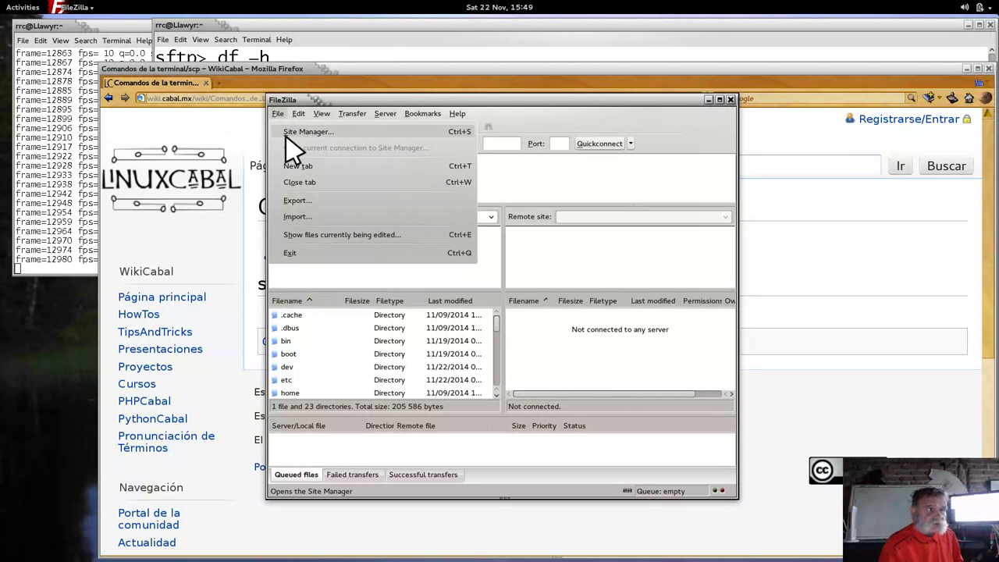
click(290, 133)
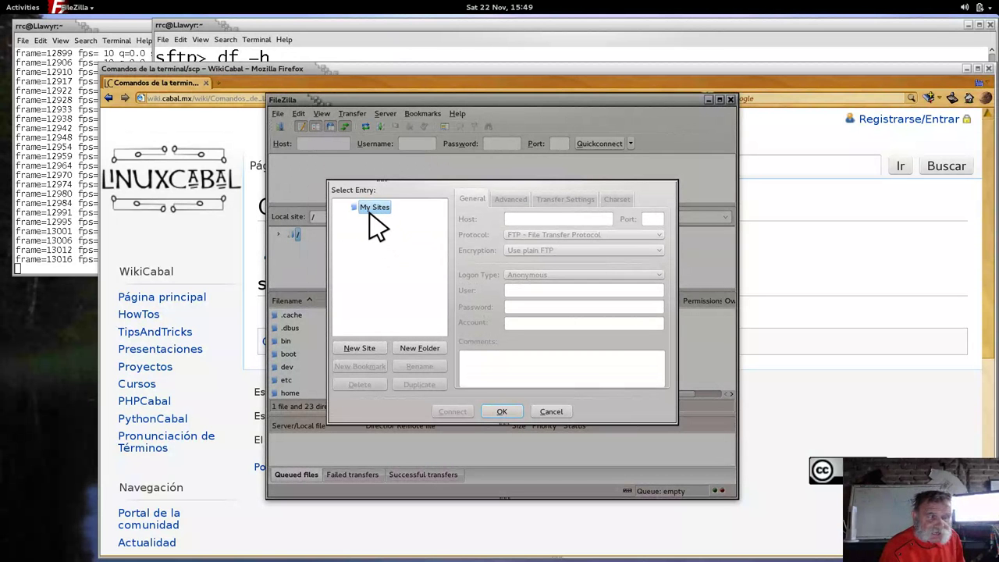
click(375, 209)
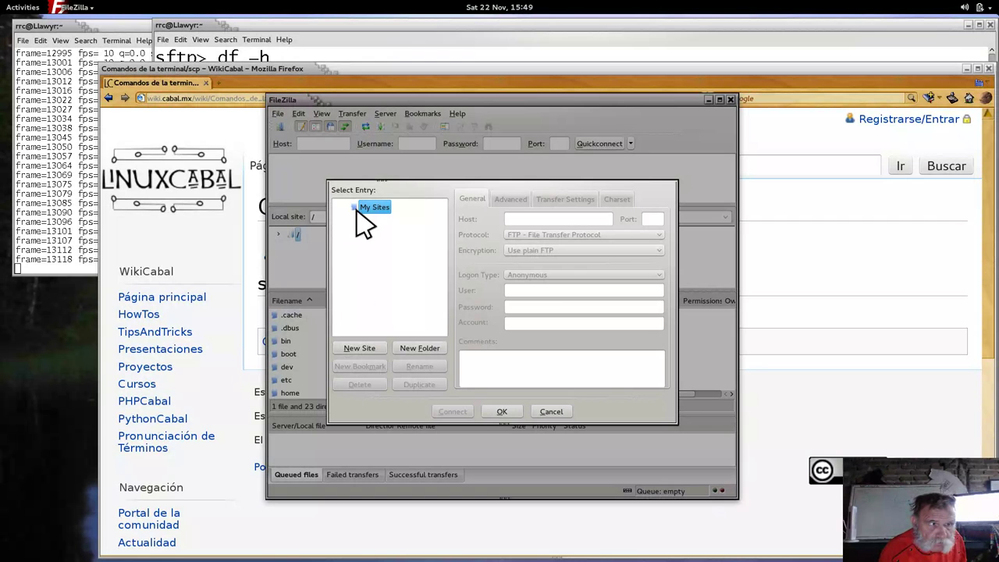
click(374, 349)
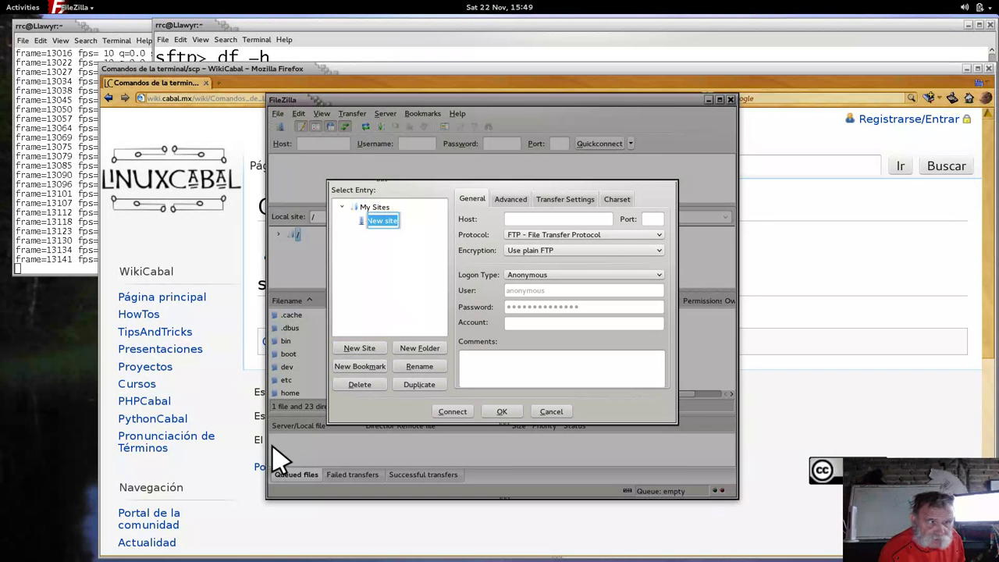
text(p)
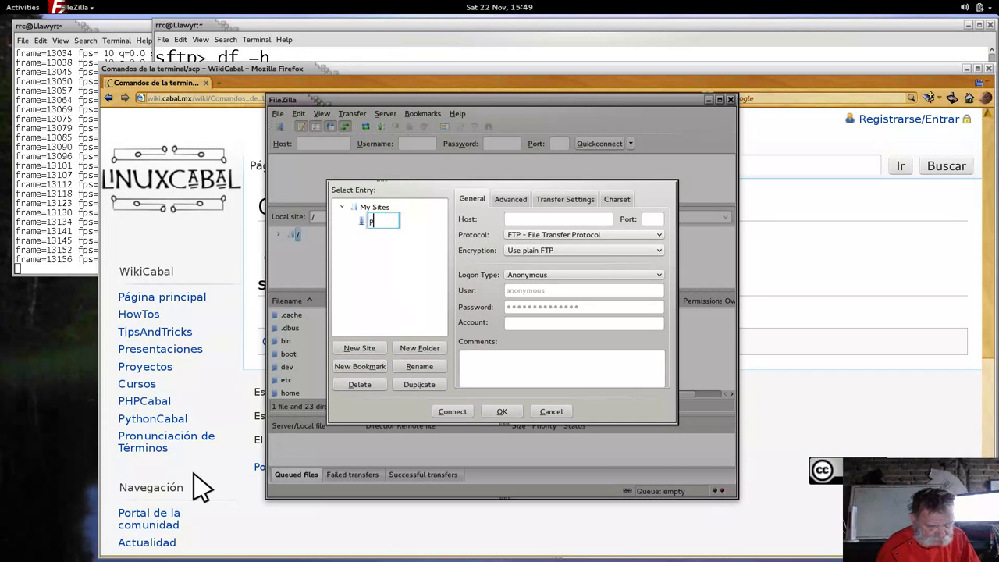
text(RIDDWI)
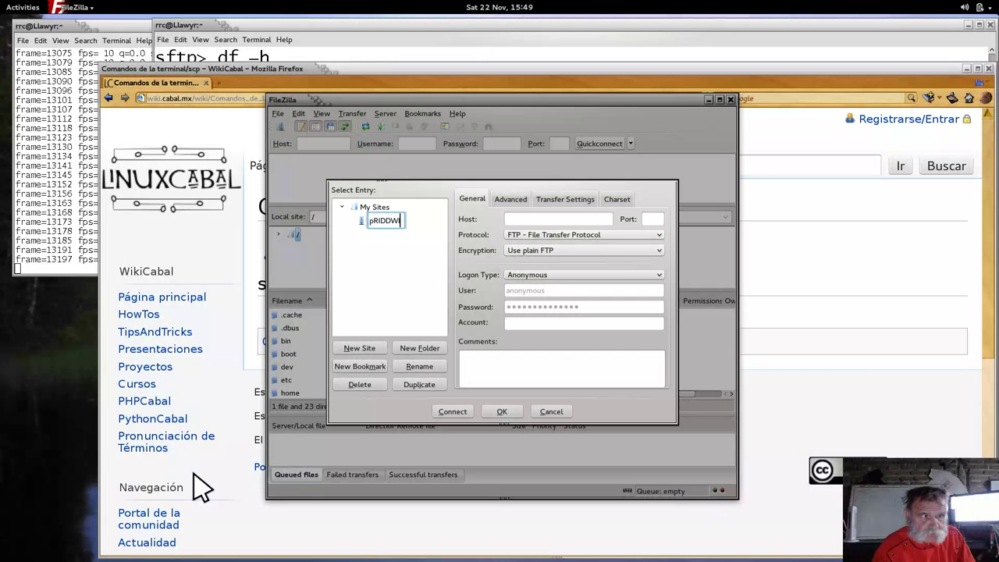
key(BackSpace)
key(BackSpace)
key(BackSpace)
key(BackSpace)
key(BackSpace)
key(BackSpace)
key(BackSpace)
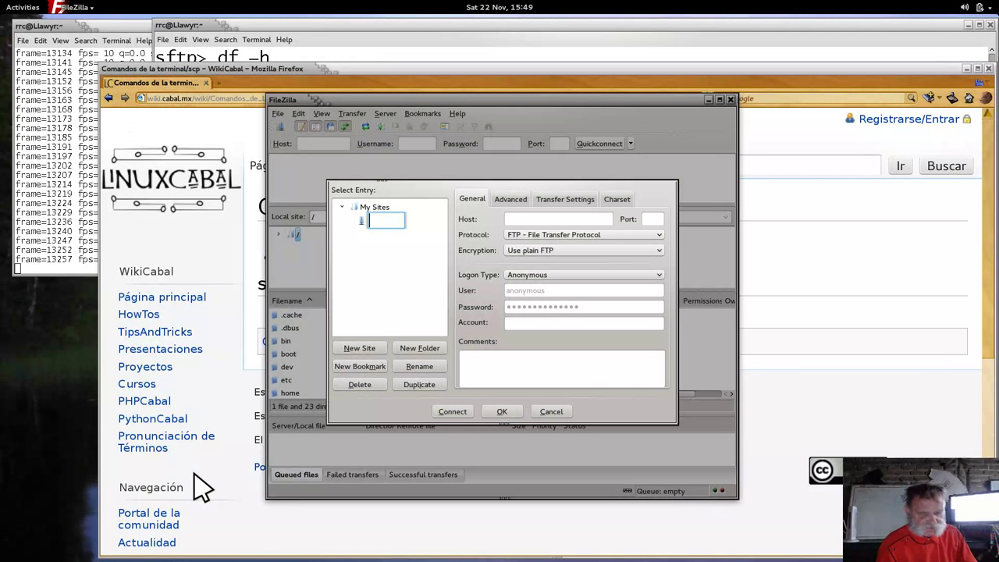
Name the new site entry Priddwifi.
text(Pr)
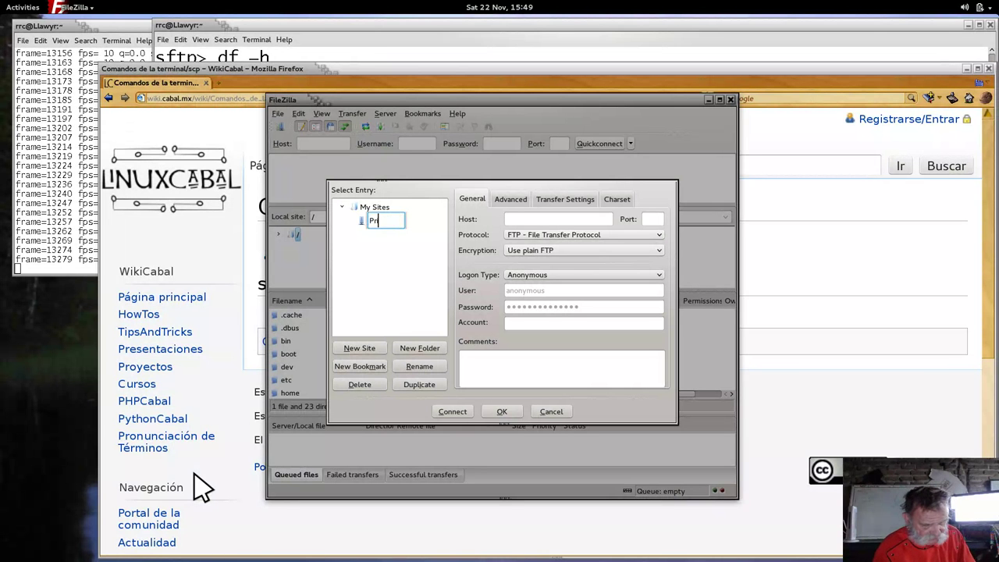
text(iddwif)
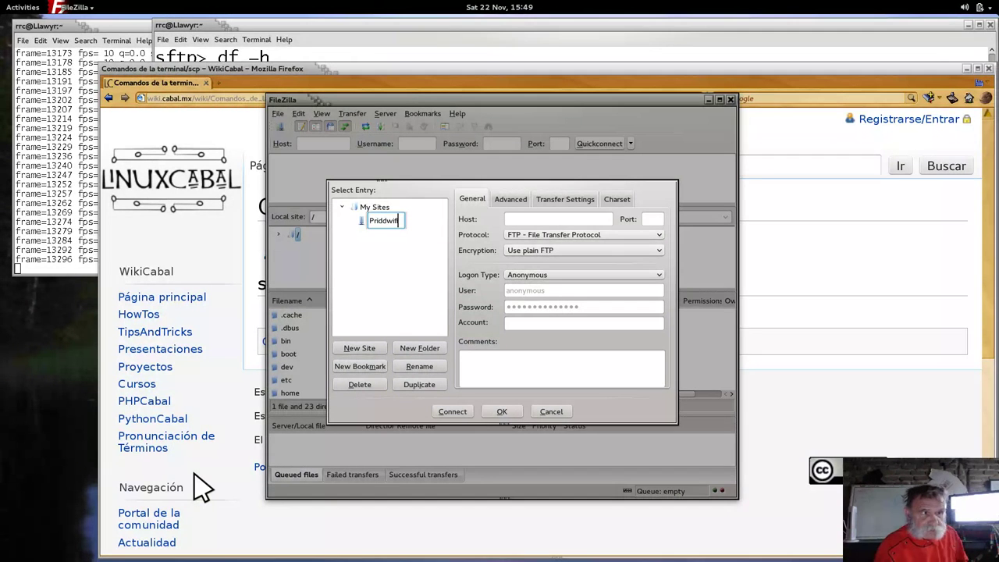
text(i)
Set the Priddwifi site's host to priddwifi.linuxcabal.org and its port to 22.
click(538, 218)
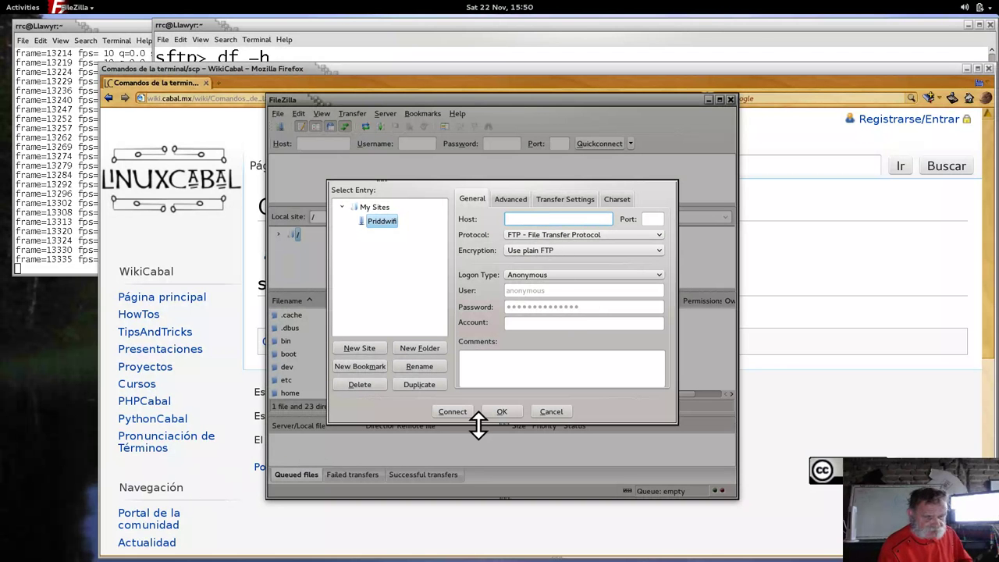
text(pridd)
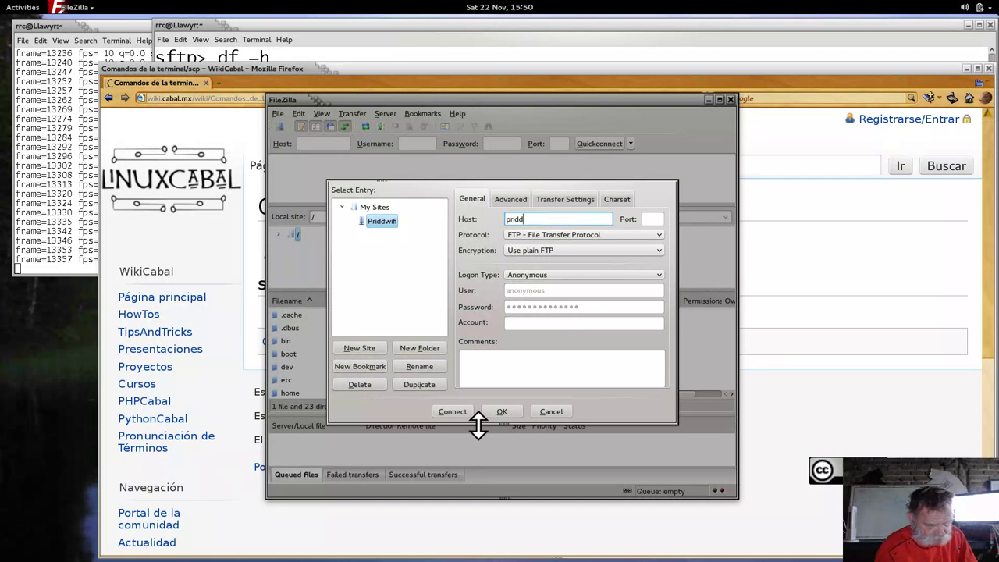
text(wifi.)
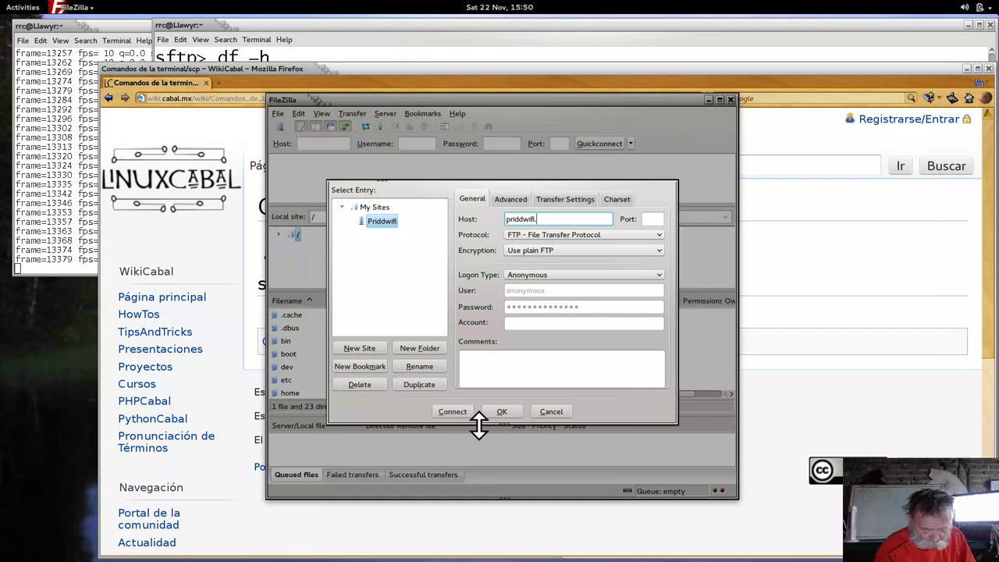
text(linuxcab)
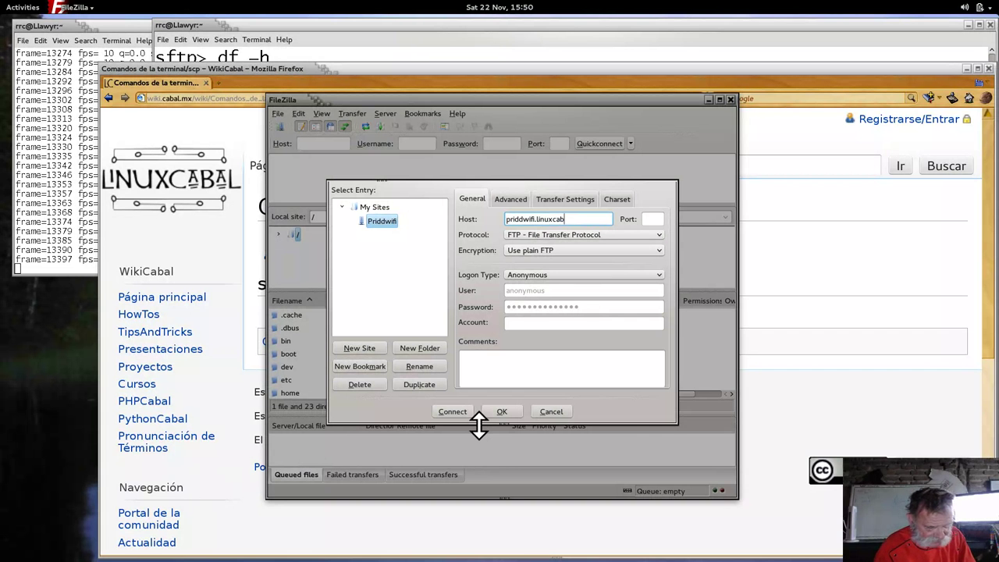
text(al.org)
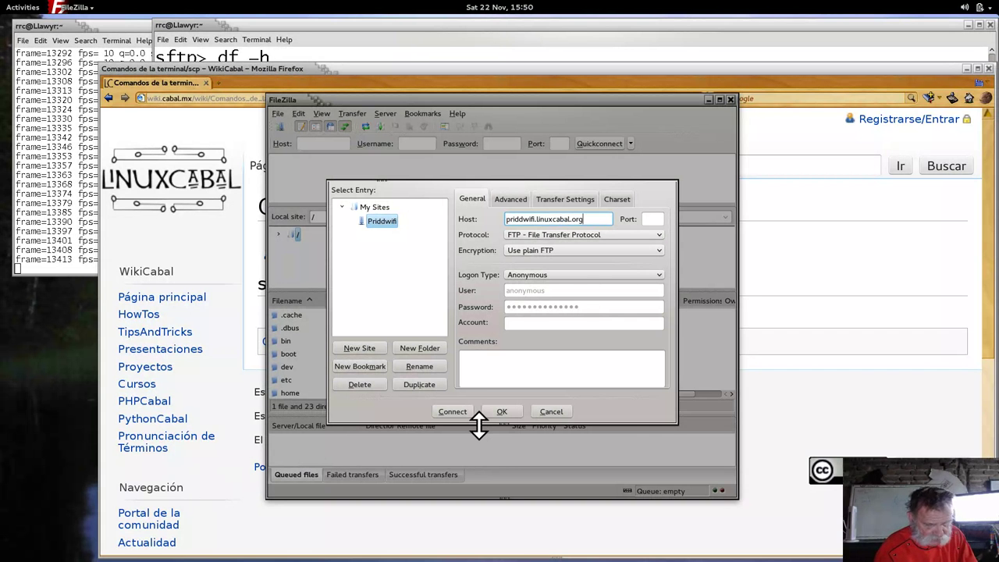
click(652, 220)
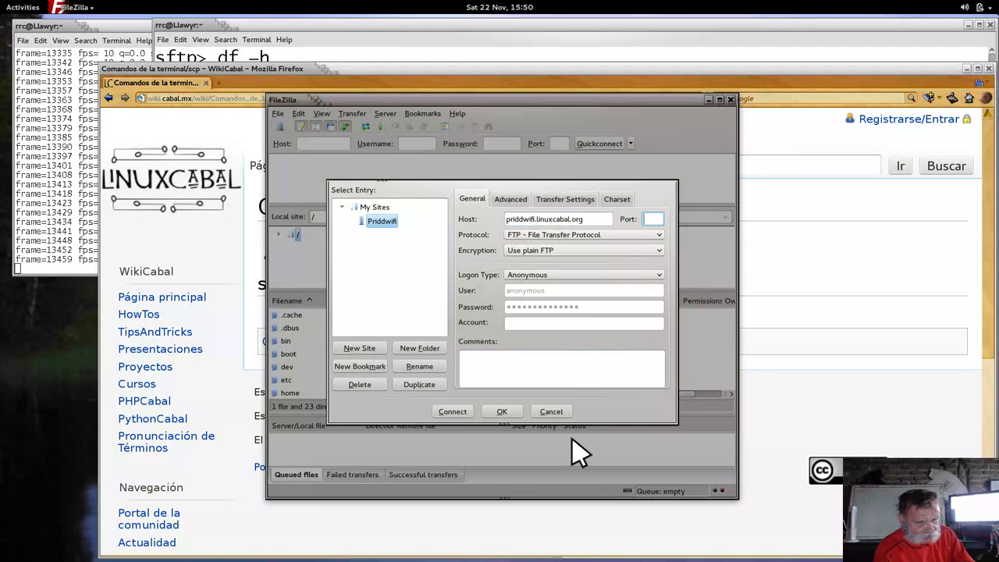
text(22)
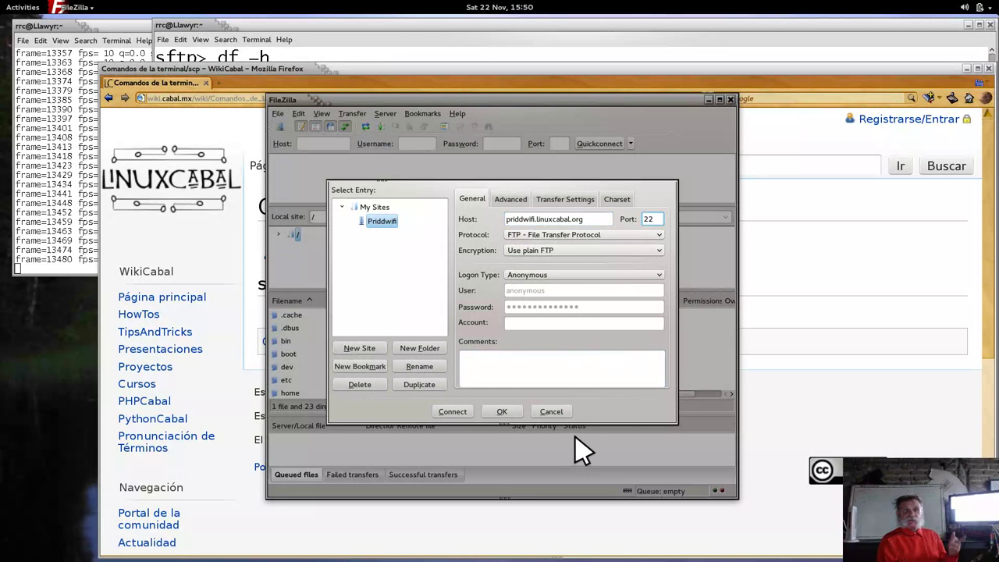
Set the site's protocol to SFTP - SSH File Transfer Protocol, the logon type to Ask for password, and the user to rrc.
click(661, 235)
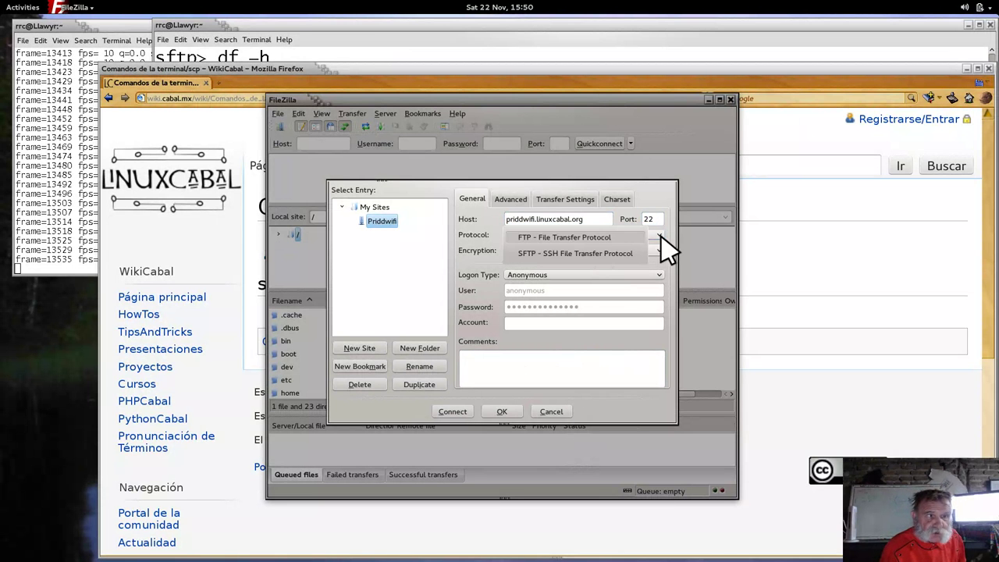
click(634, 253)
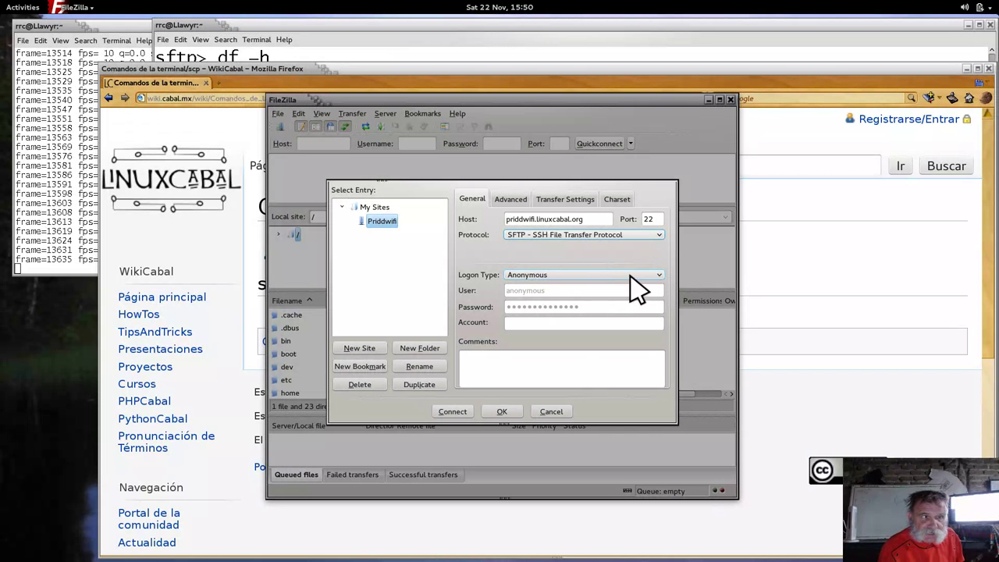
click(660, 275)
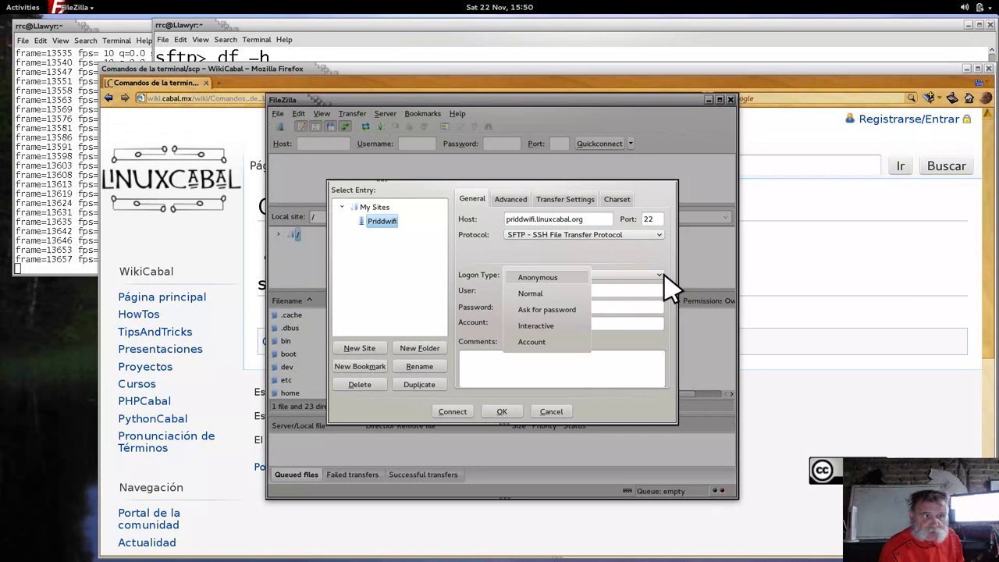
click(559, 310)
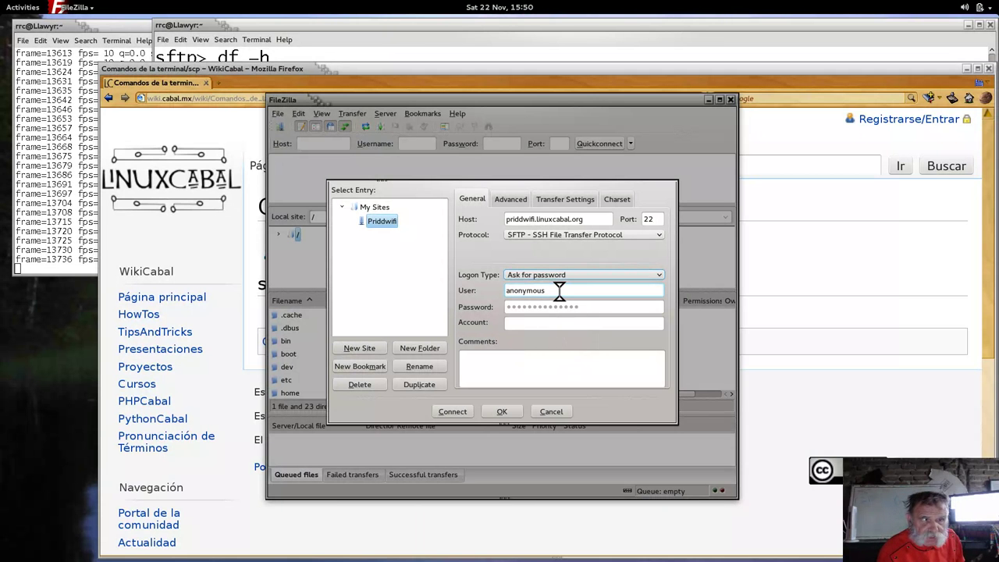
double_click(559, 290)
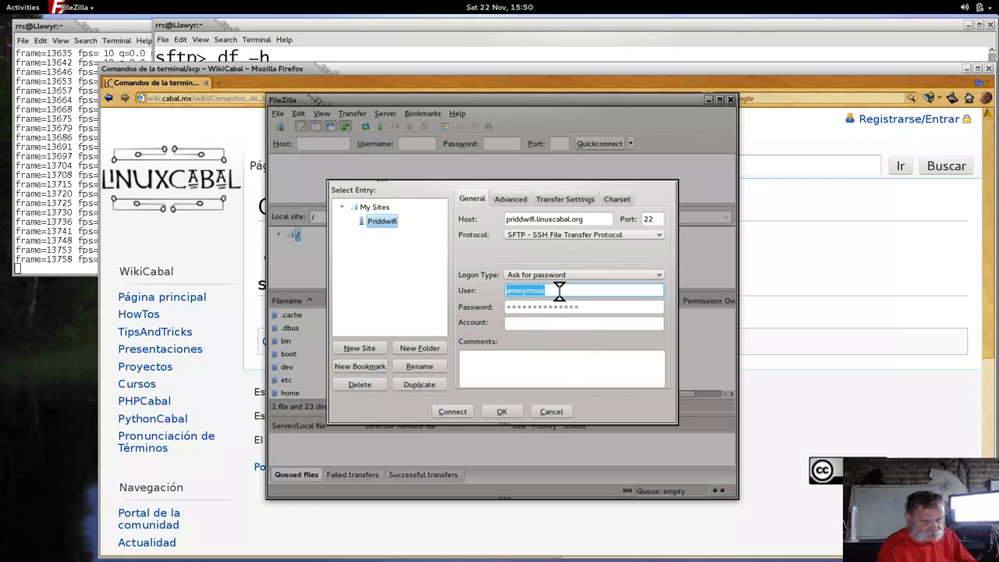
text(rrc)
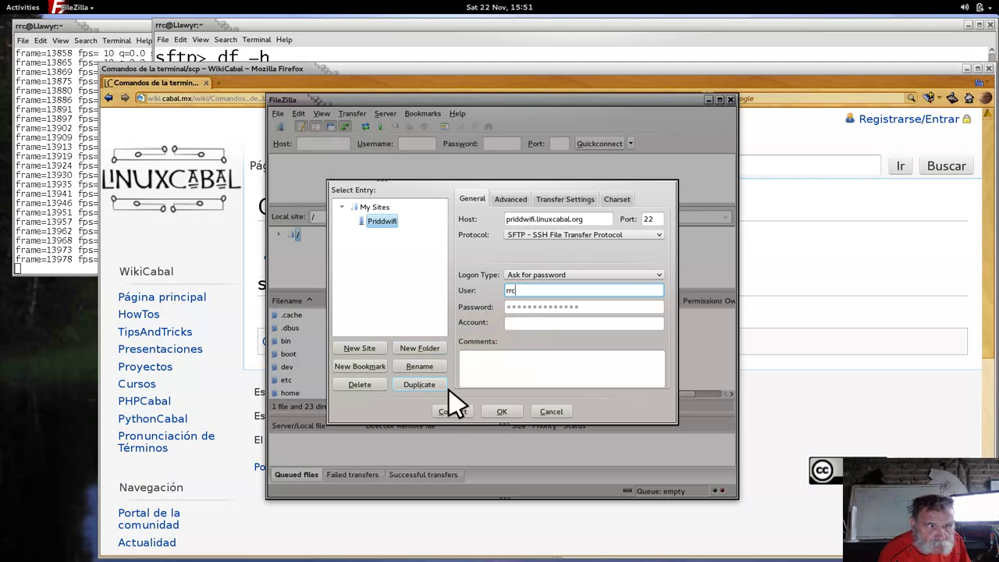
Set the Priddwifi site's default local directory to /home/rrc by browsing to the rrc home folder.
click(509, 201)
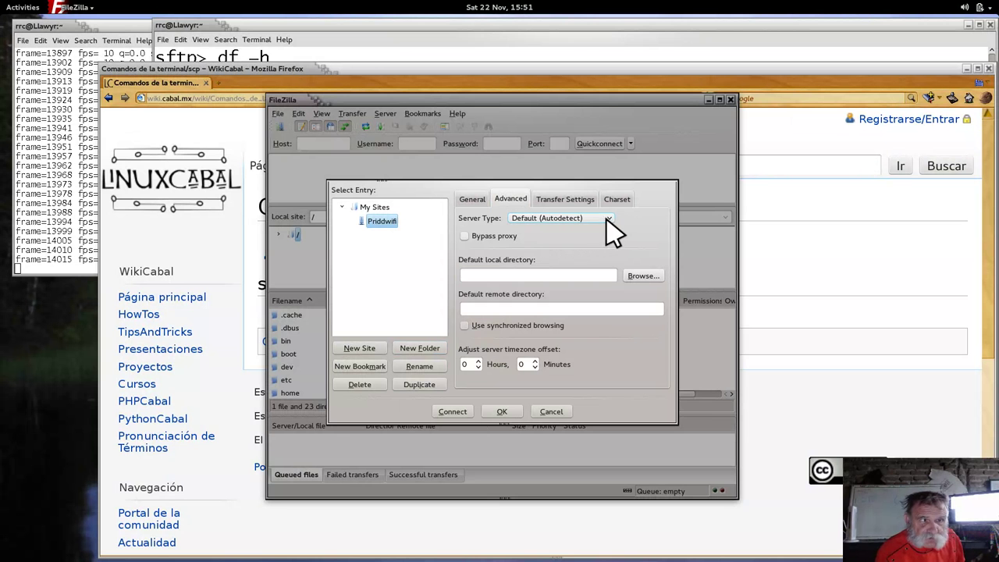
click(546, 274)
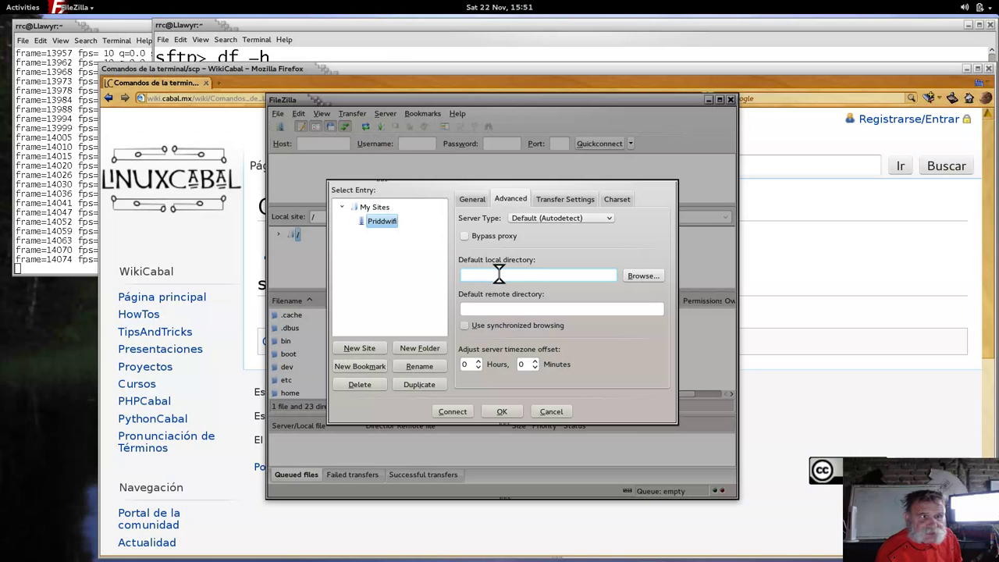
click(641, 277)
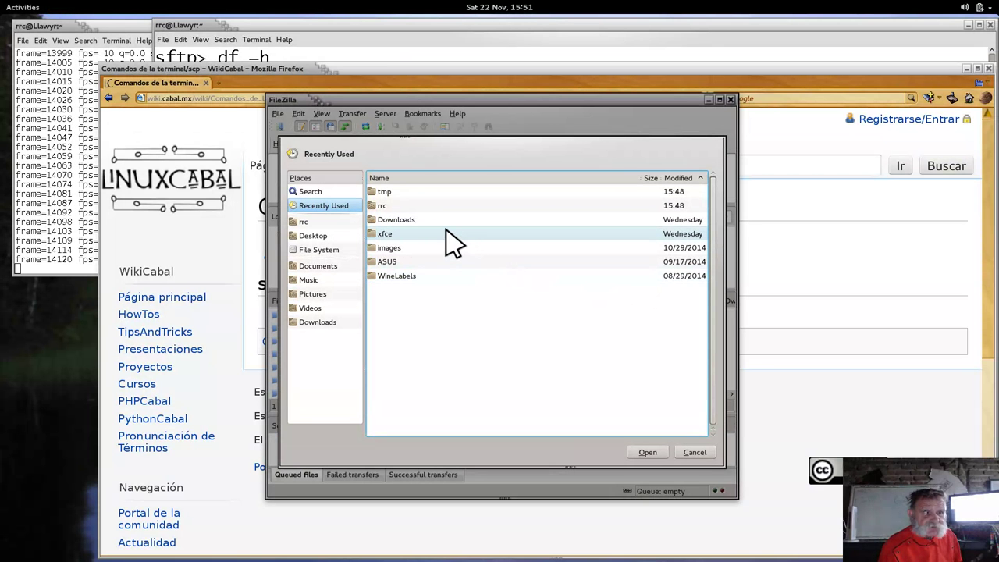
click(303, 223)
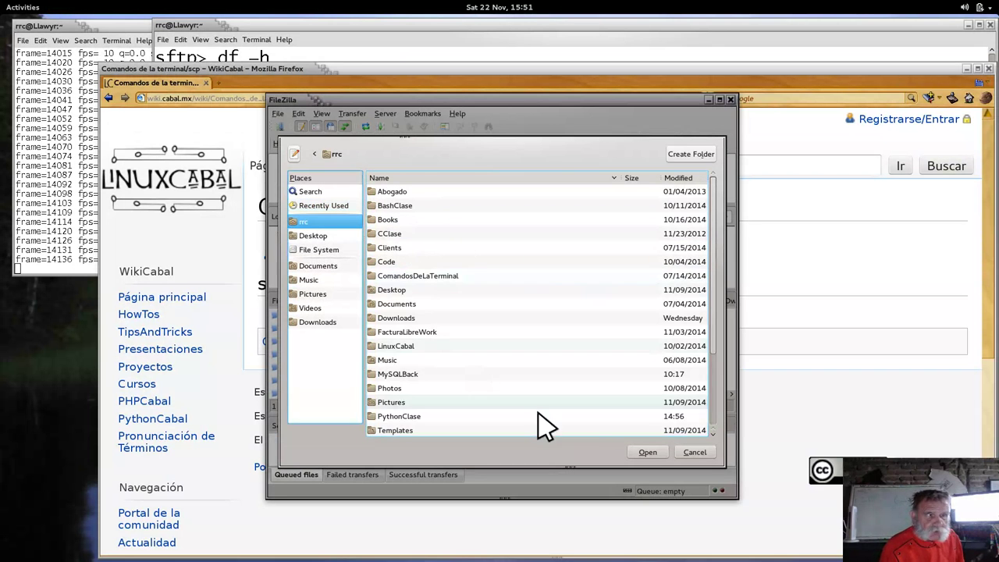
click(649, 455)
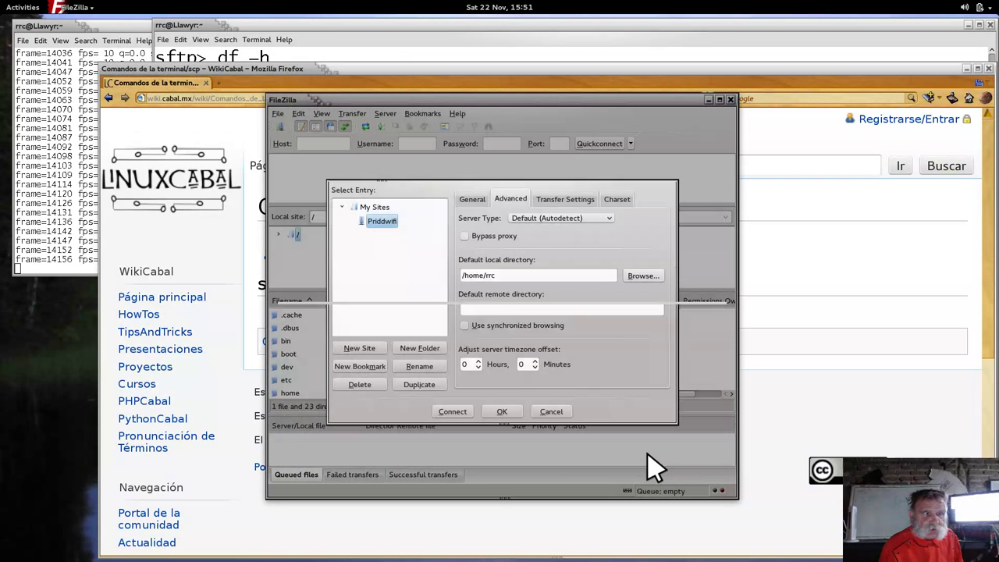
Copy the /home/rrc path into the site's default remote directory and save the site settings.
click(518, 309)
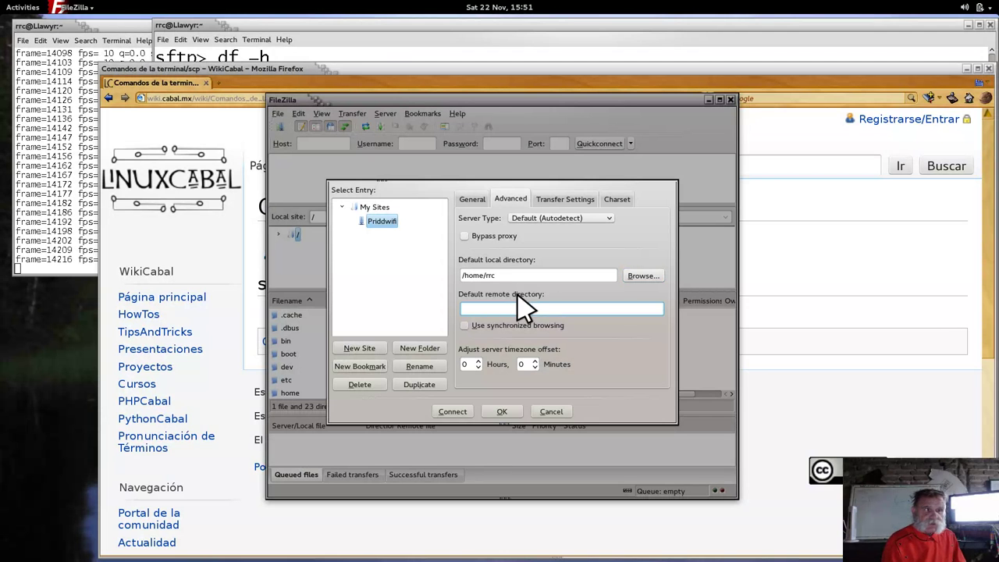
click(509, 275)
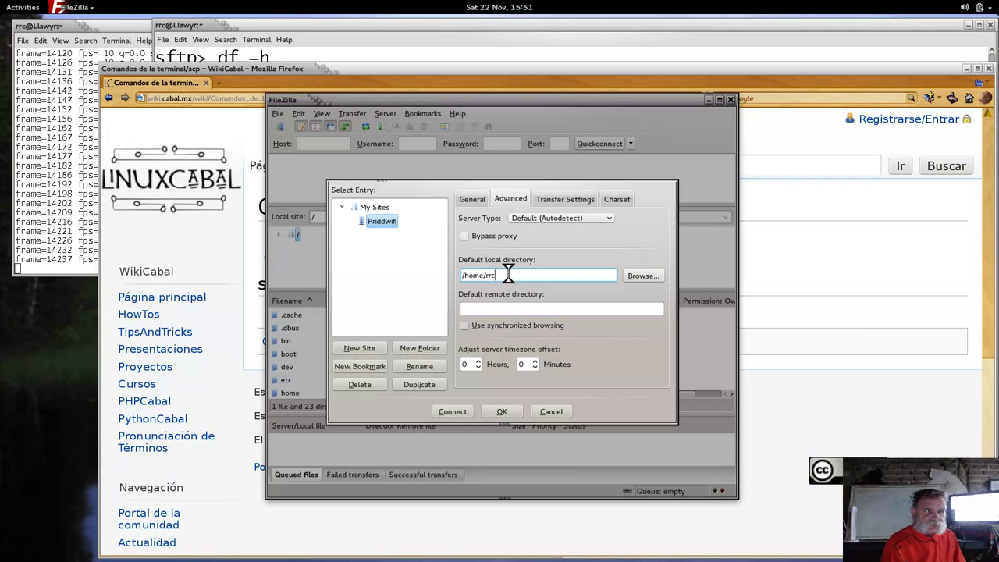
double_click(509, 275)
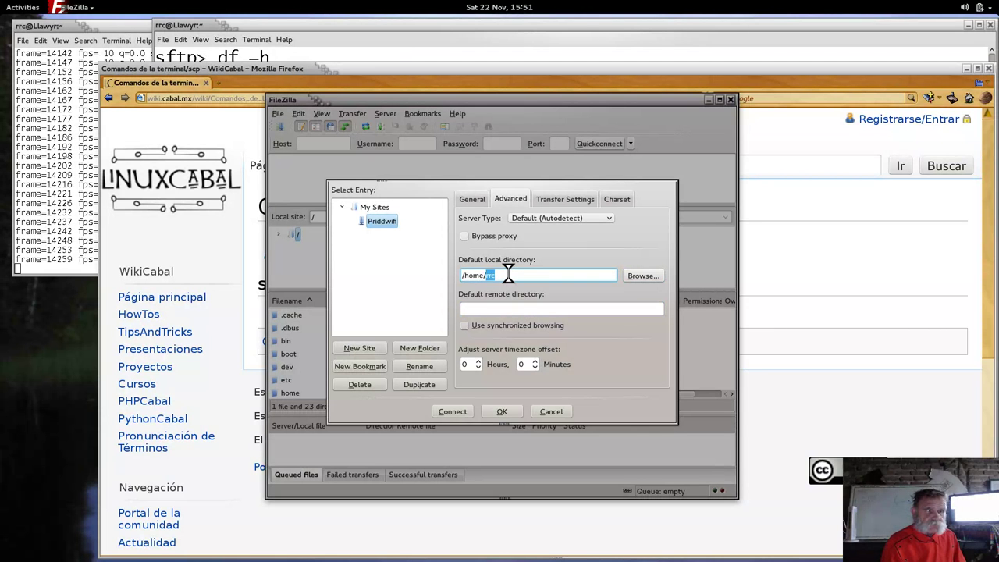
drag(509, 275, 451, 275)
middle_click(478, 312)
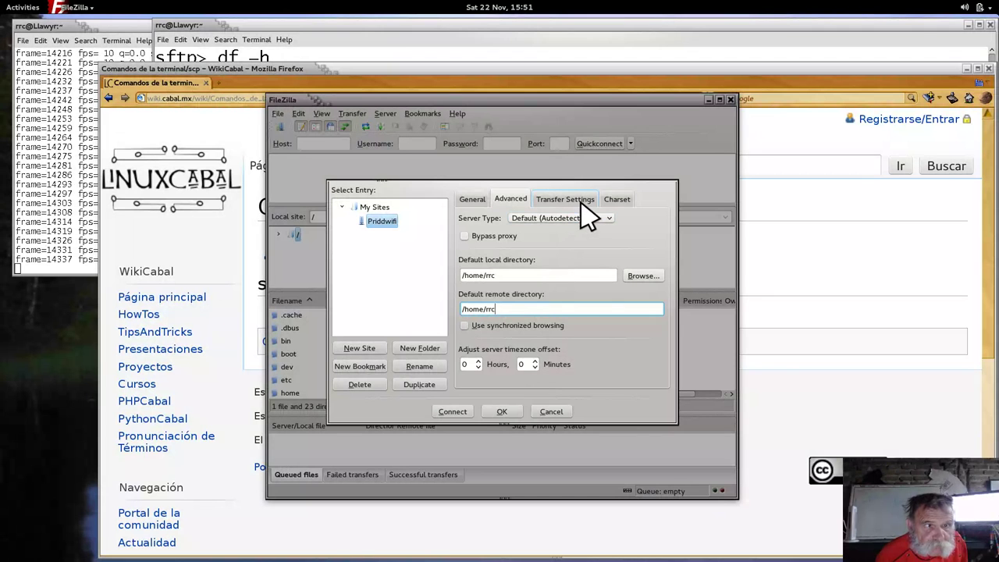
click(509, 412)
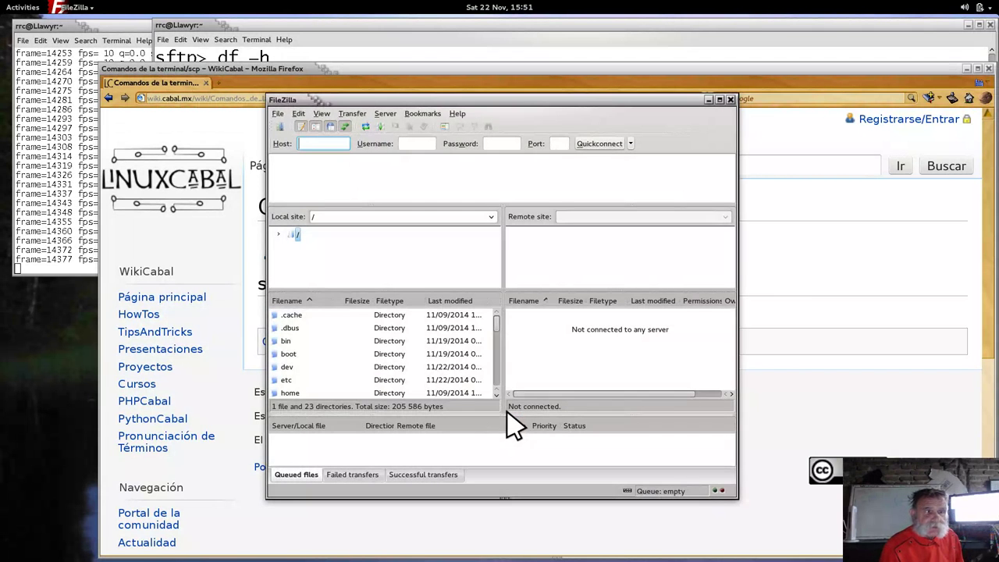
Try to connect to the saved Priddwifi site with the account password, choosing to always trust the server's host key.
click(278, 114)
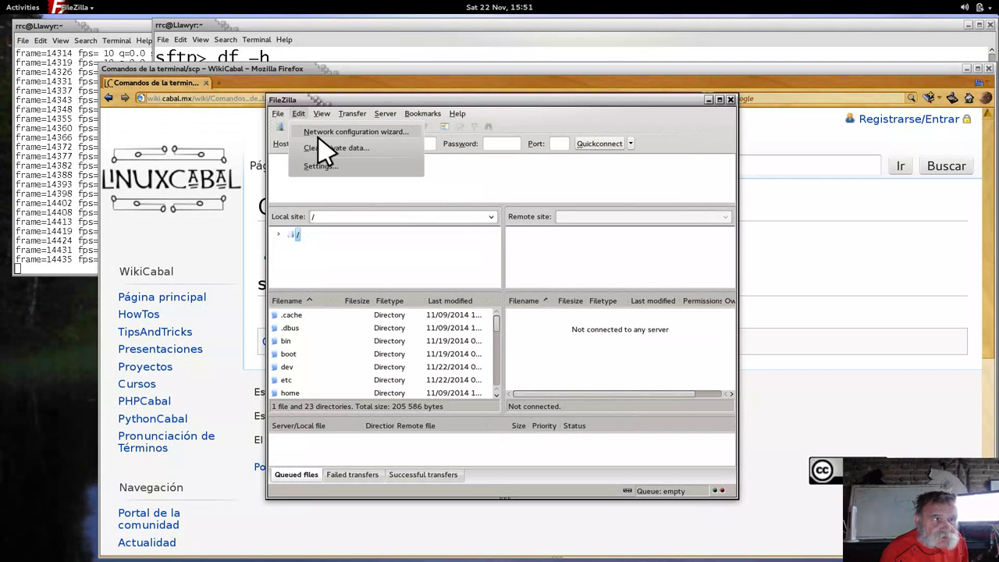
click(304, 132)
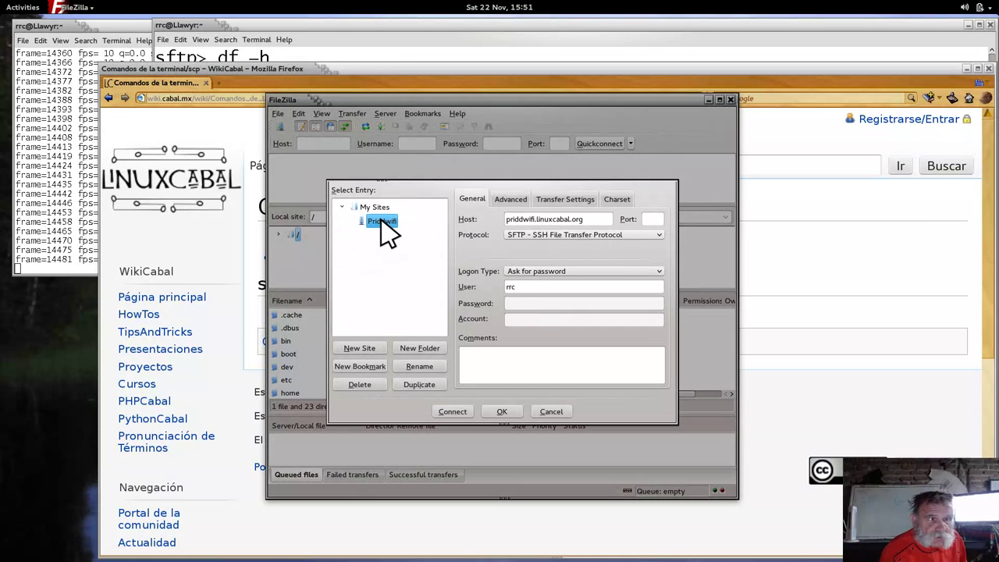
double_click(381, 221)
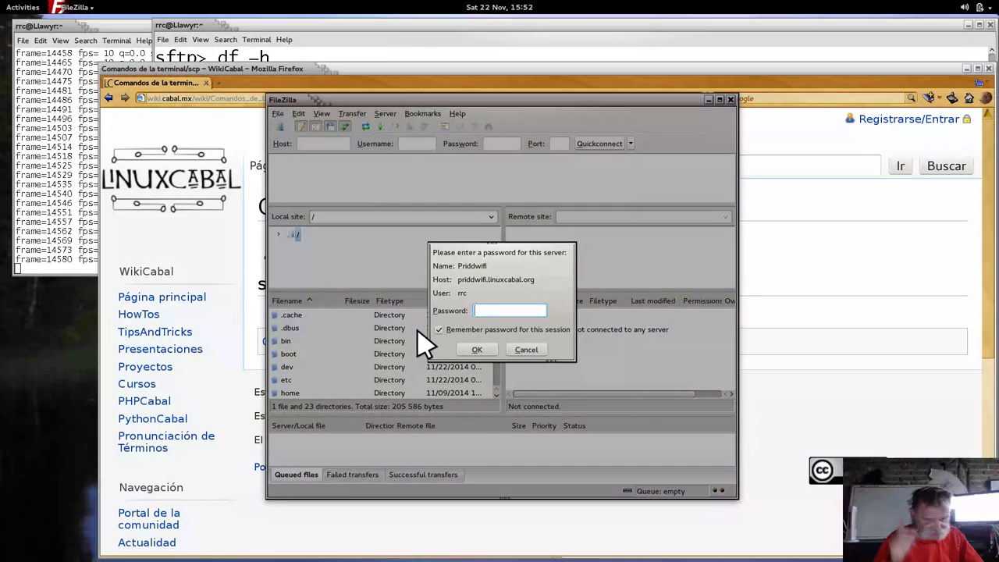
text(pas)
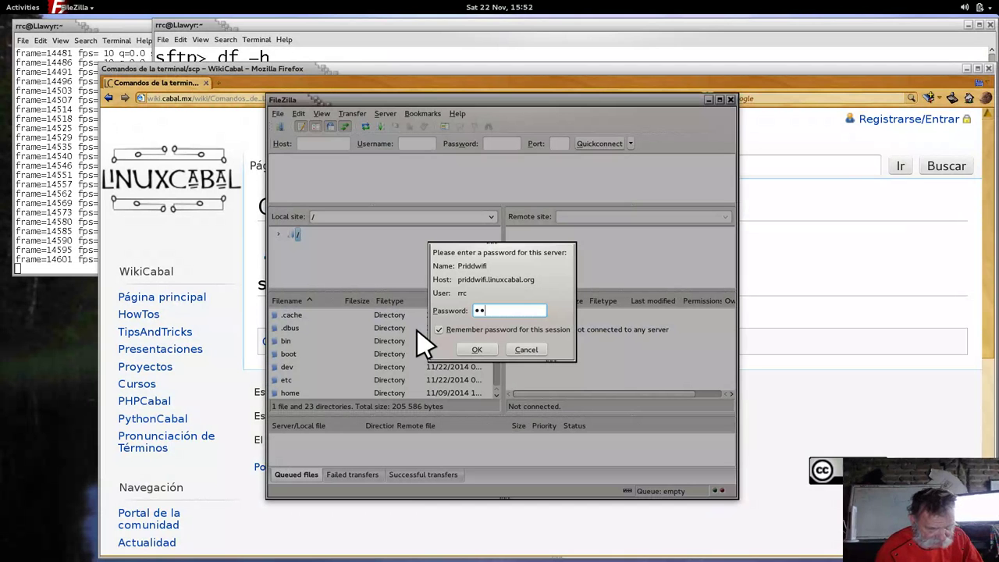
text(sword)
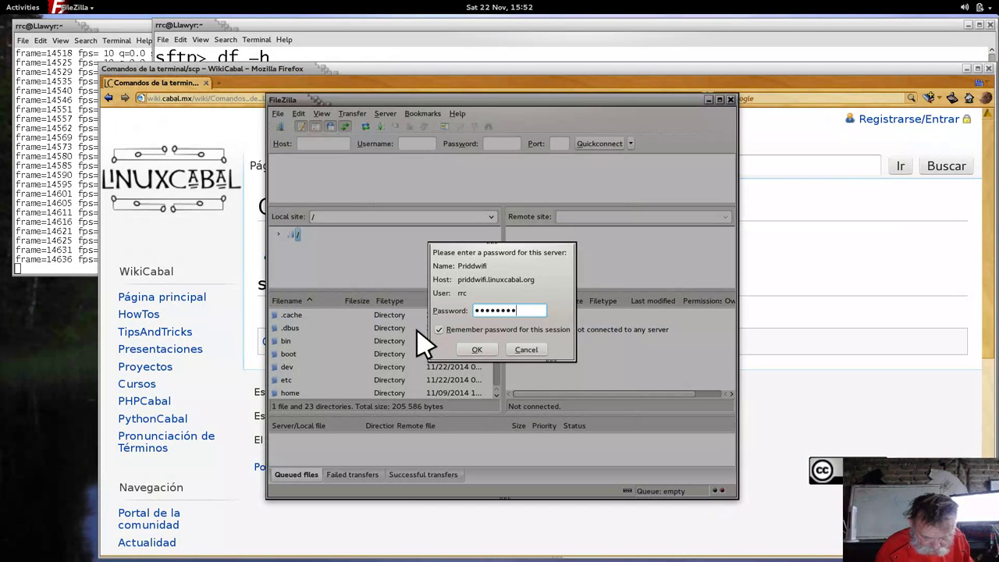
key(Return)
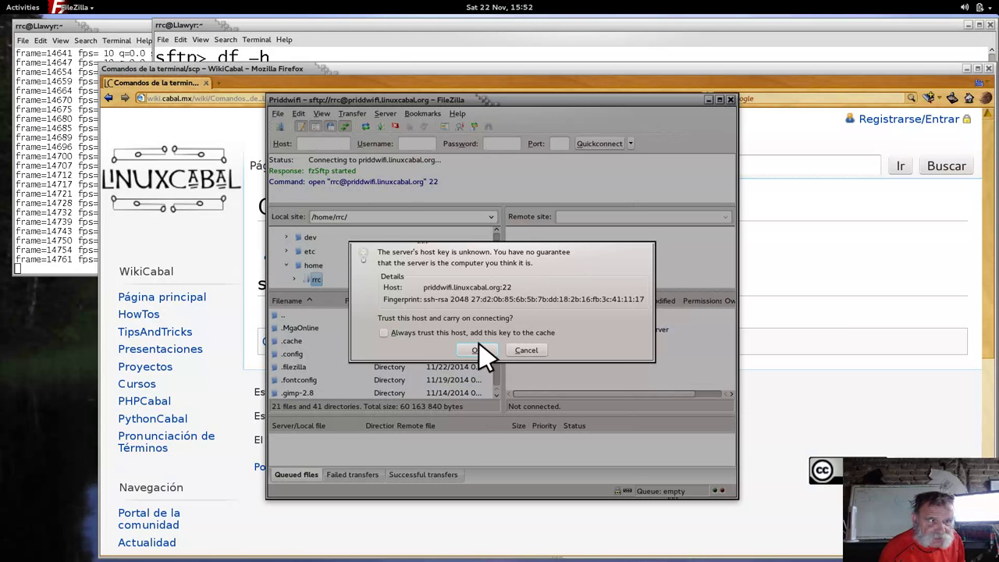
click(391, 331)
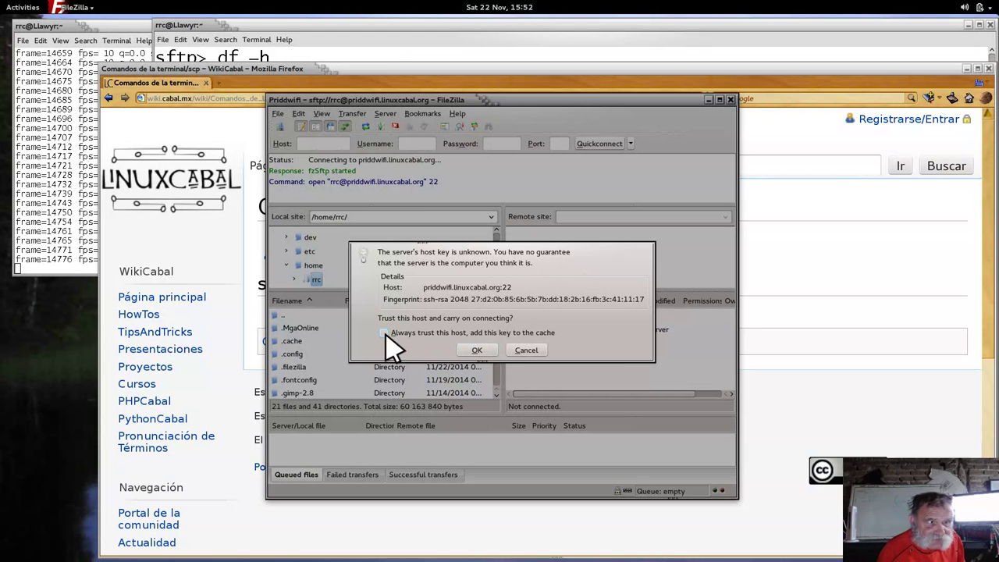
click(477, 351)
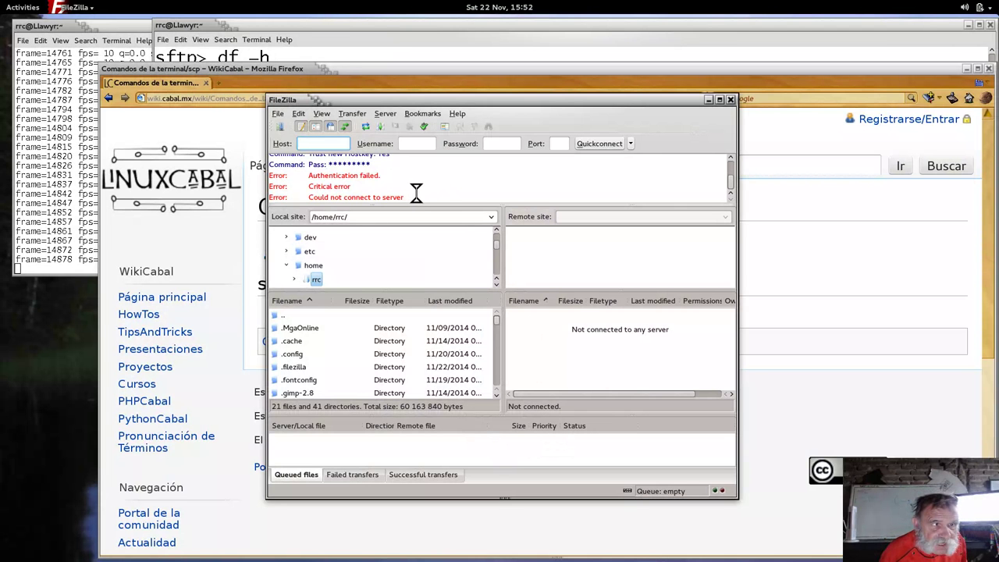
Reopen the Site Manager and start a new connection to the Priddwifi site.
click(279, 114)
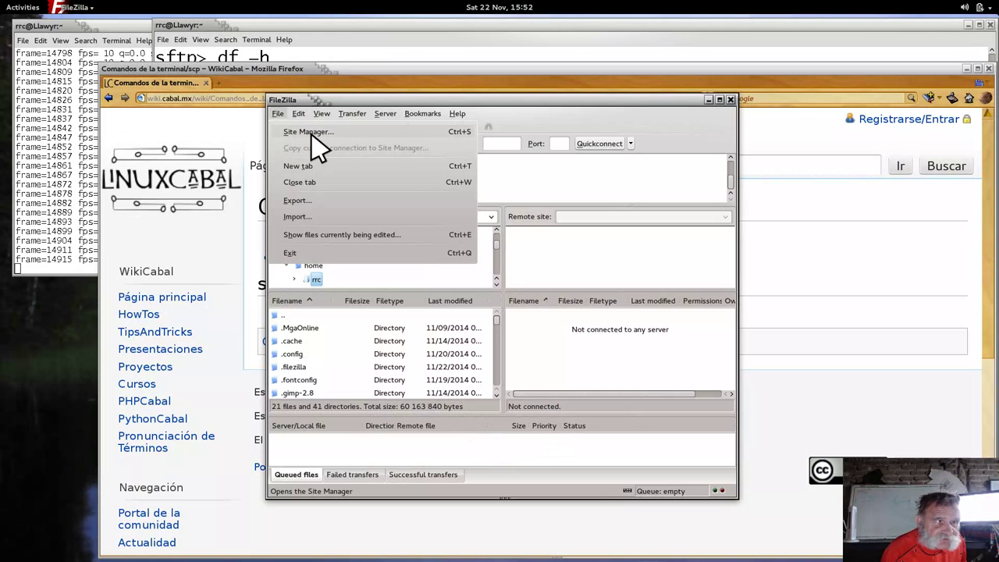
click(314, 133)
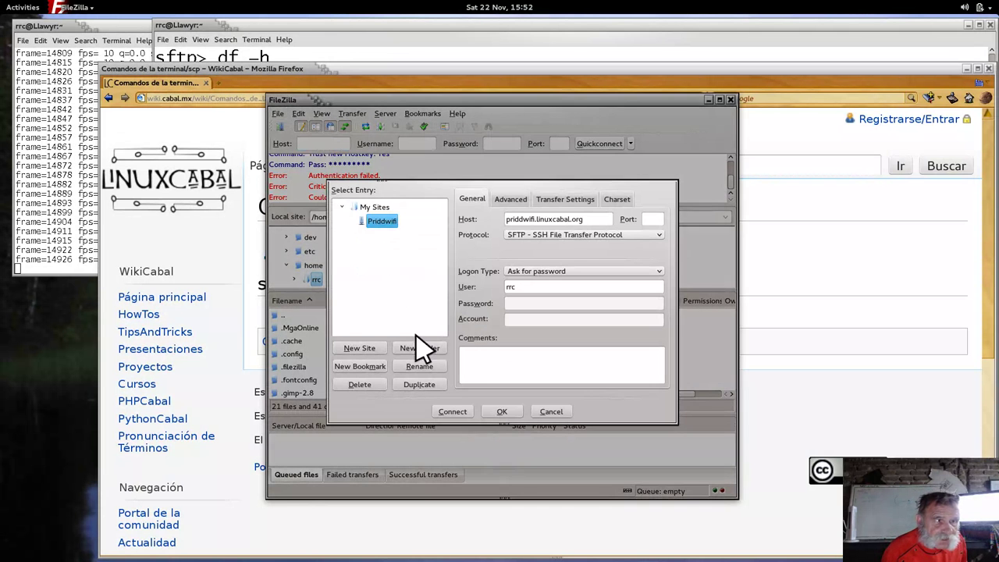
double_click(382, 222)
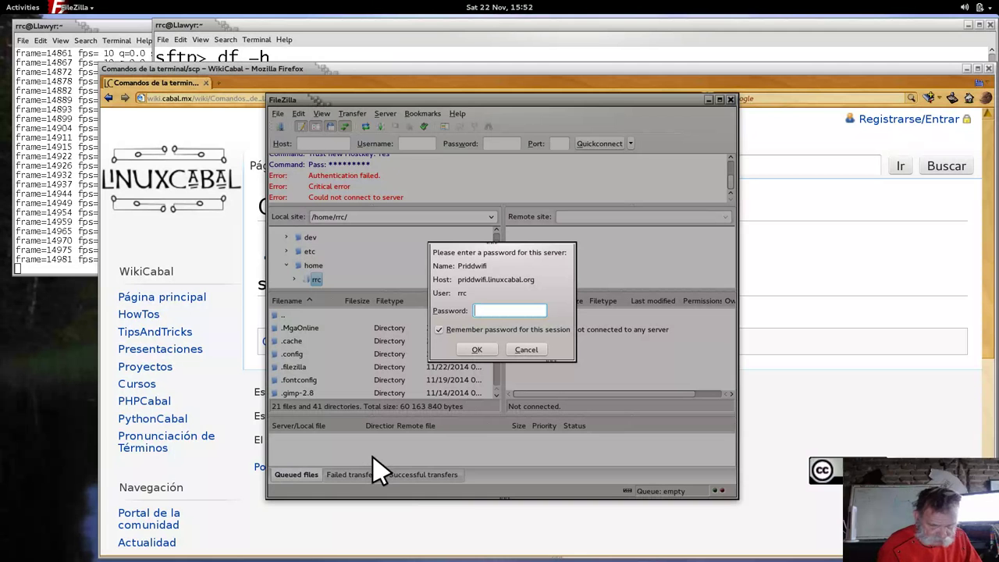
text(a)
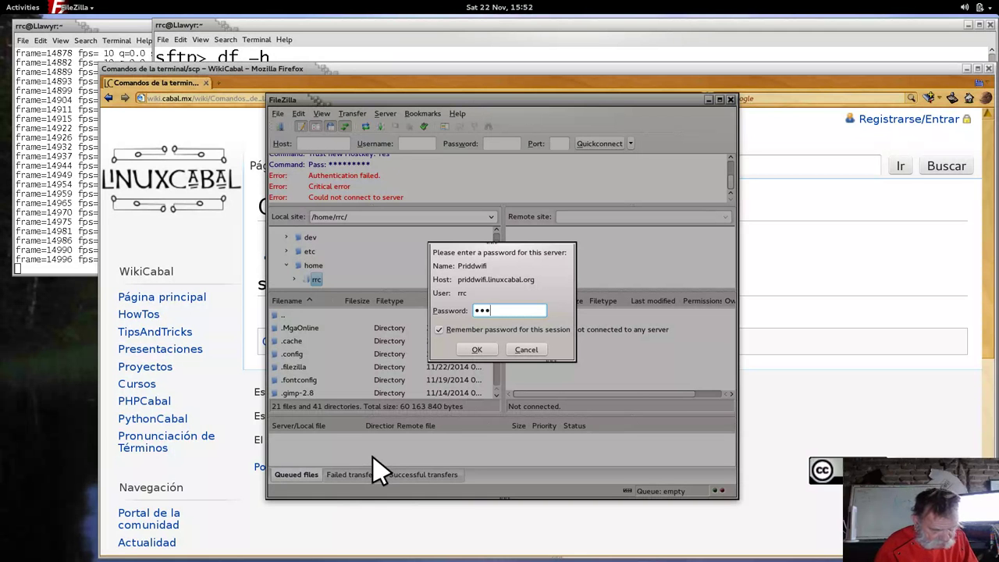
text(****)
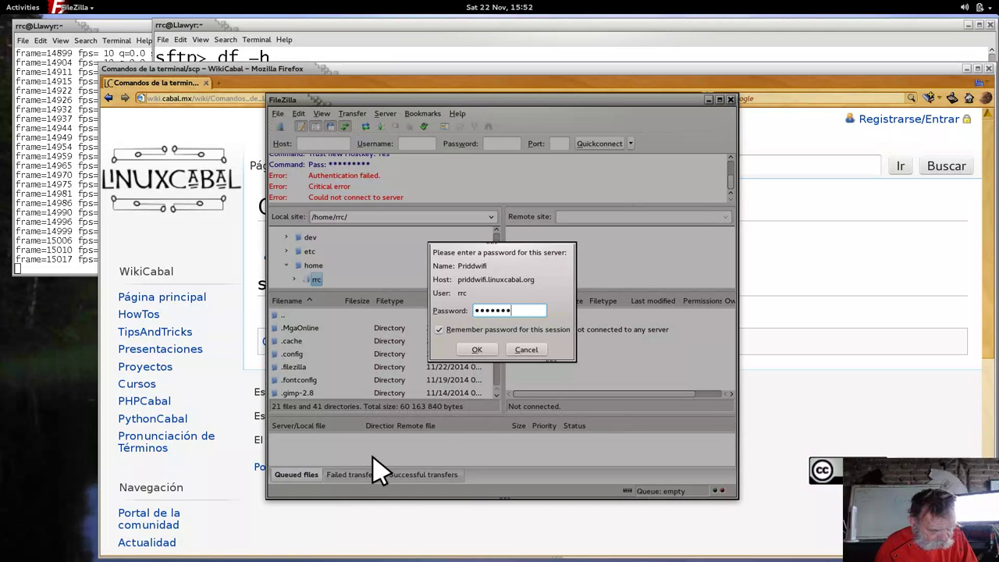
key(BackSpace)
key(BackSpace)
key(BackSpace)
key(BackSpace)
key(BackSpace)
key(BackSpace)
key(BackSpace)
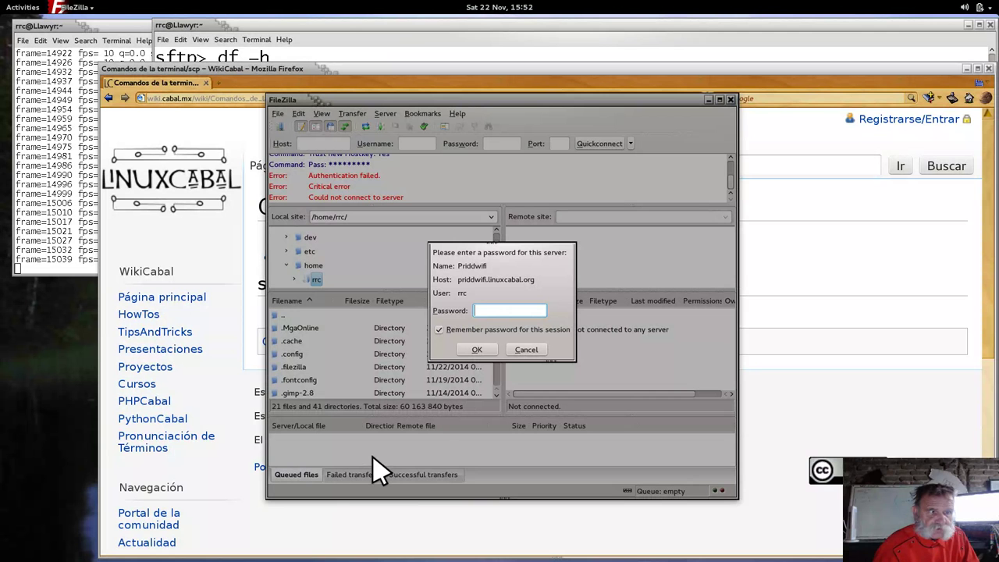
Enter the account password for the Priddwifi server and log in.
text(**)
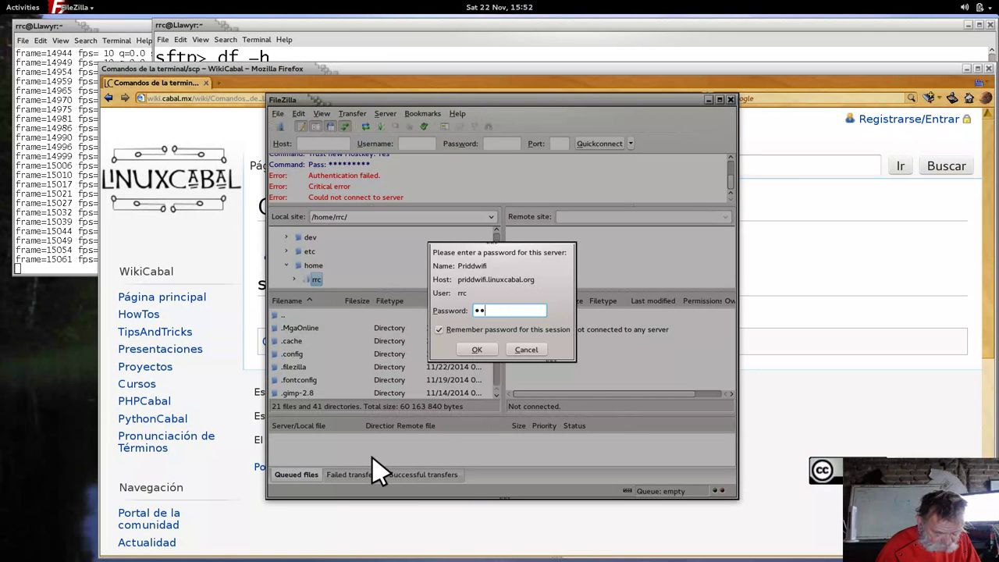
text(******)
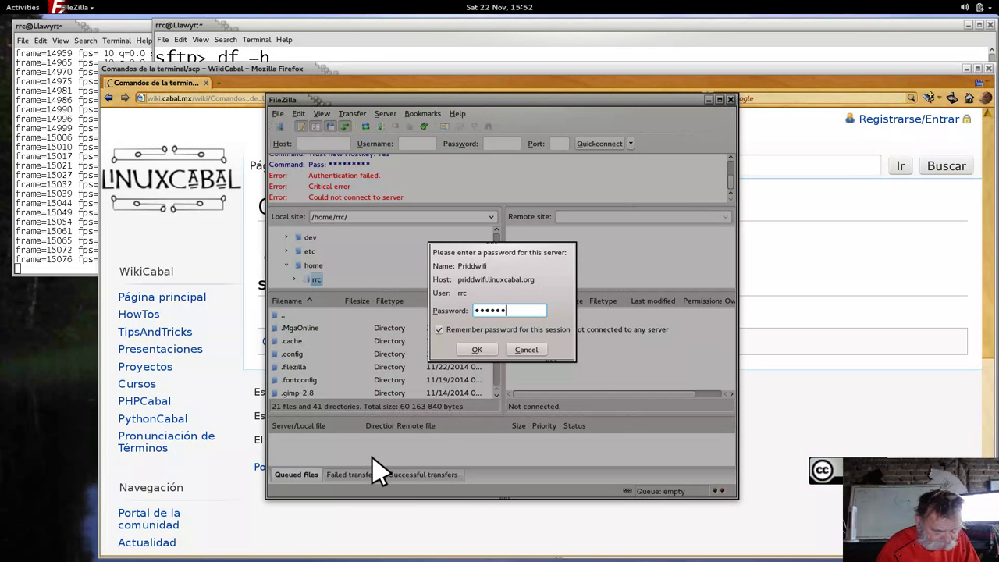
text(****)
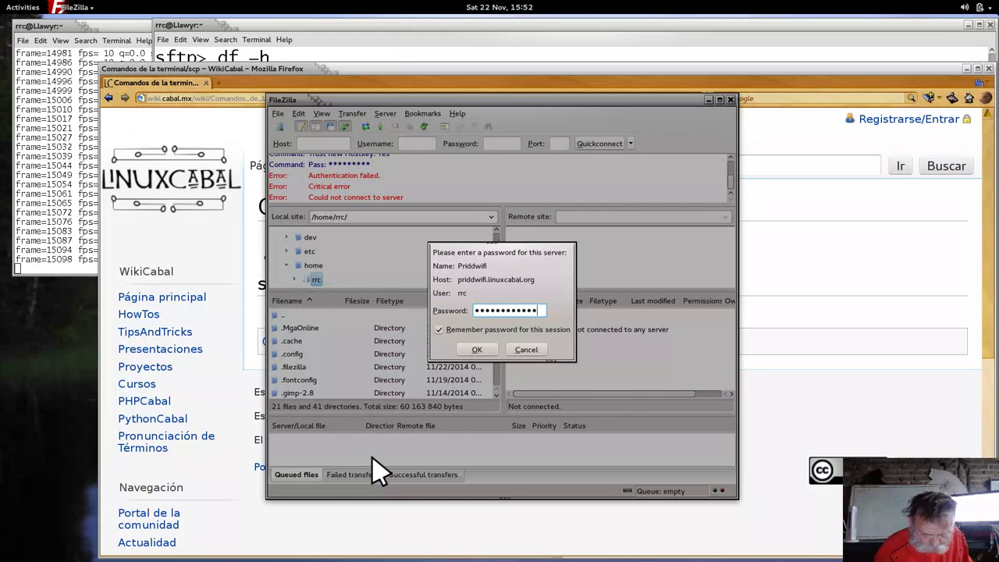
key(Return)
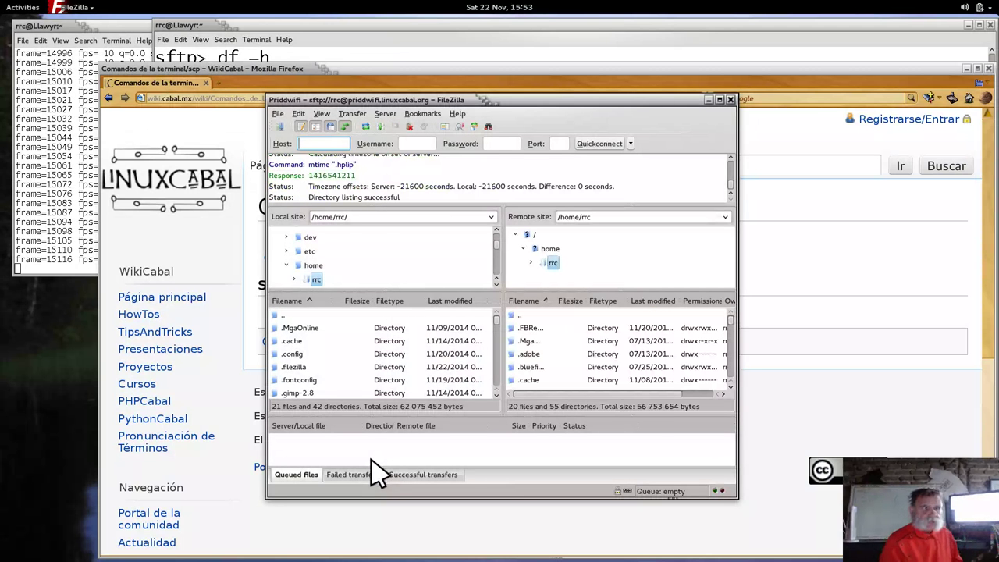
Maximize the FileZilla window and widen the remote file list's Filename column enough to read the full file names.
double_click(504, 99)
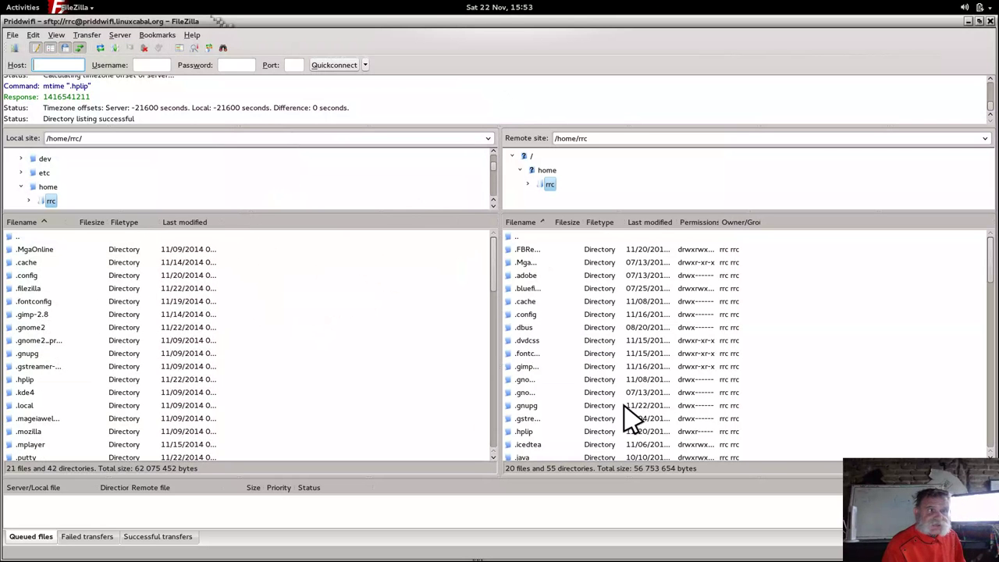
scroll(663, 381, down, 2)
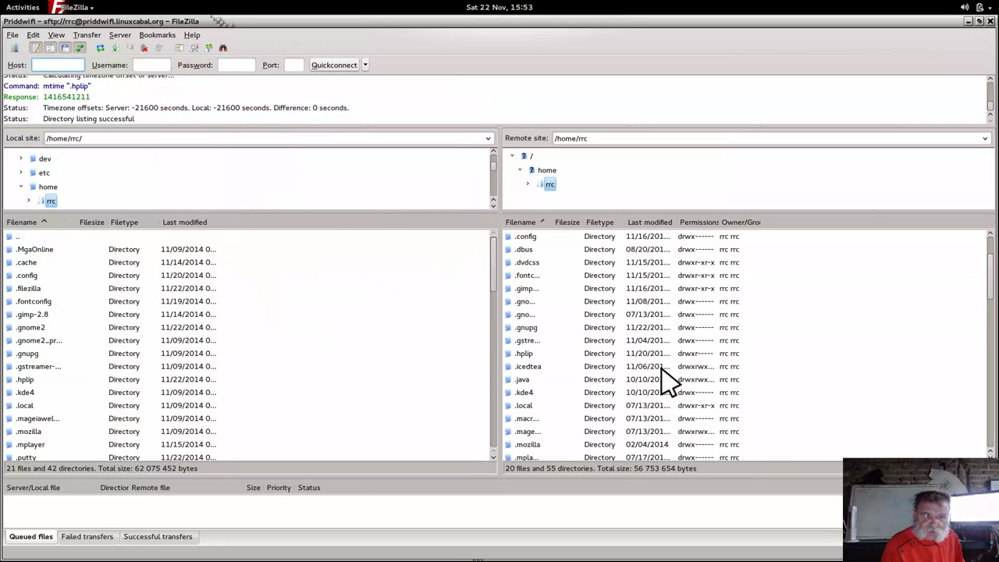
scroll(663, 381, down, 15)
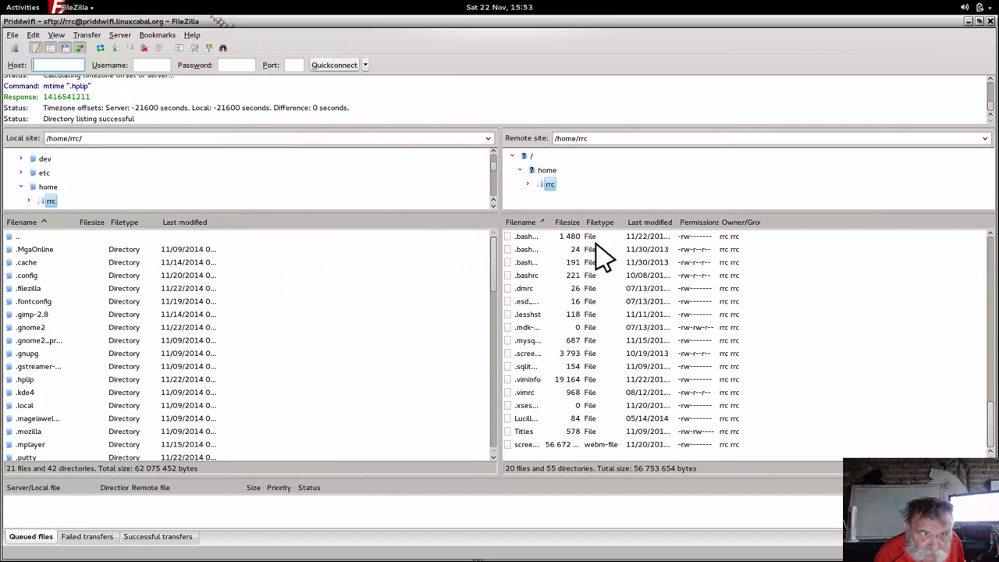
drag(544, 218, 619, 223)
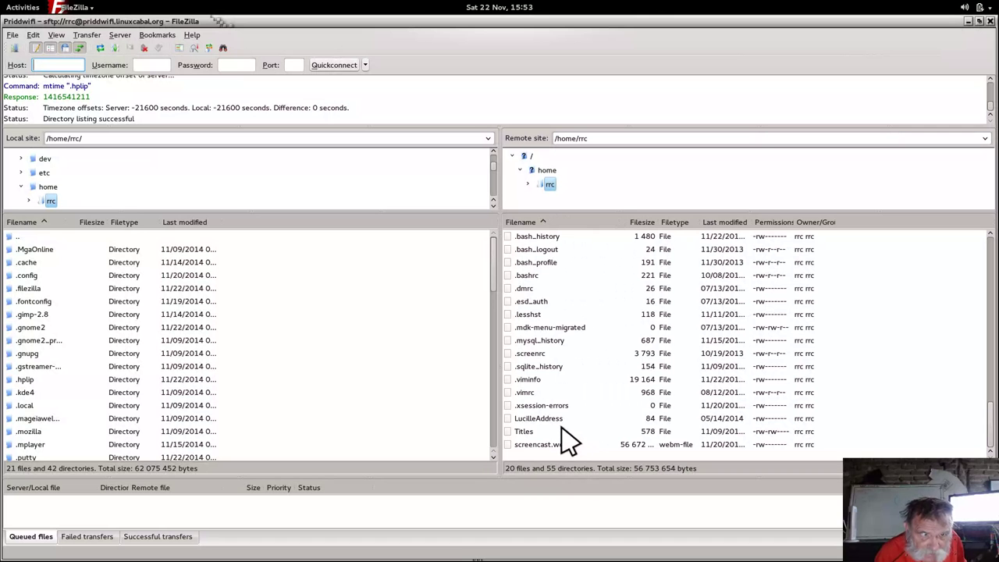
Look through the directories and files in the local /home/rrc listing.
scroll(383, 312, down, 10)
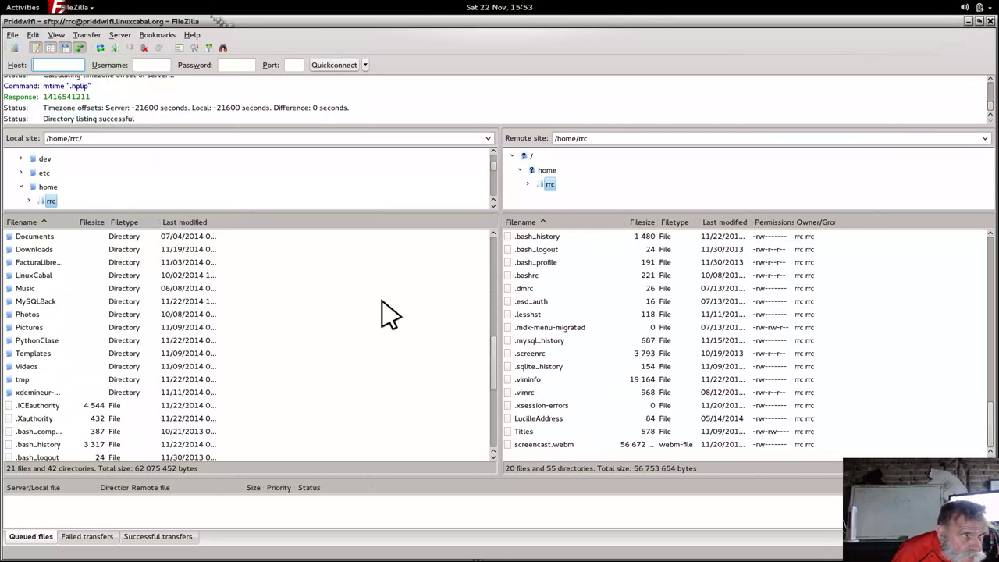
scroll(383, 312, down, 6)
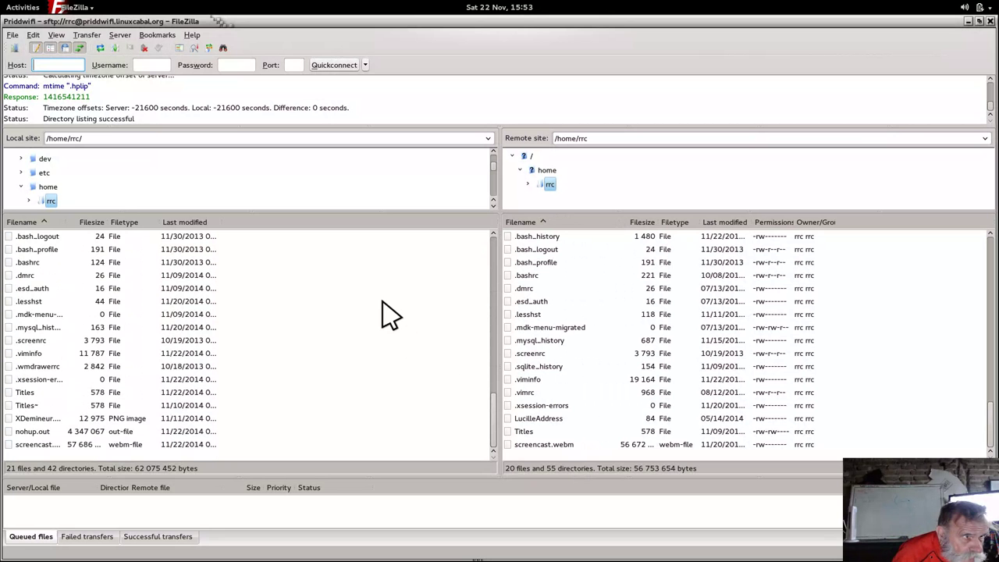
scroll(388, 313, up, 3)
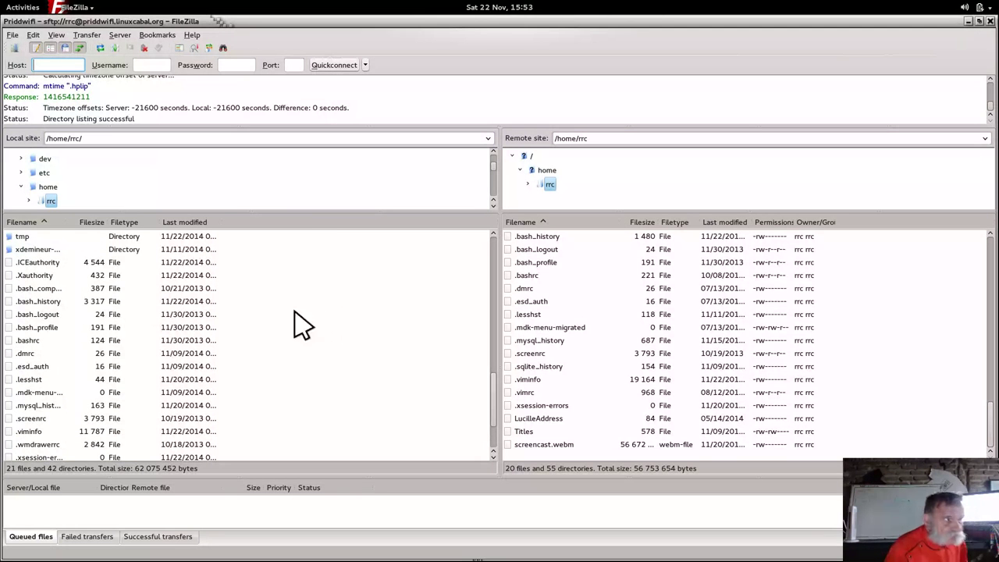
Download the remote file LucilleAddress from /home/rrc into the local /home/rrc directory and select the local copy.
scroll(83, 346, down, 3)
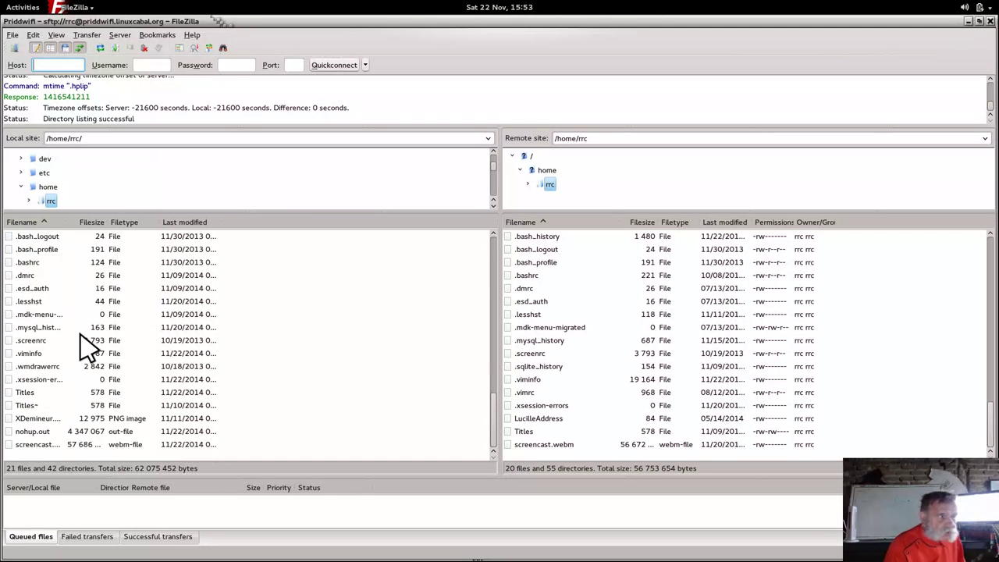
click(550, 419)
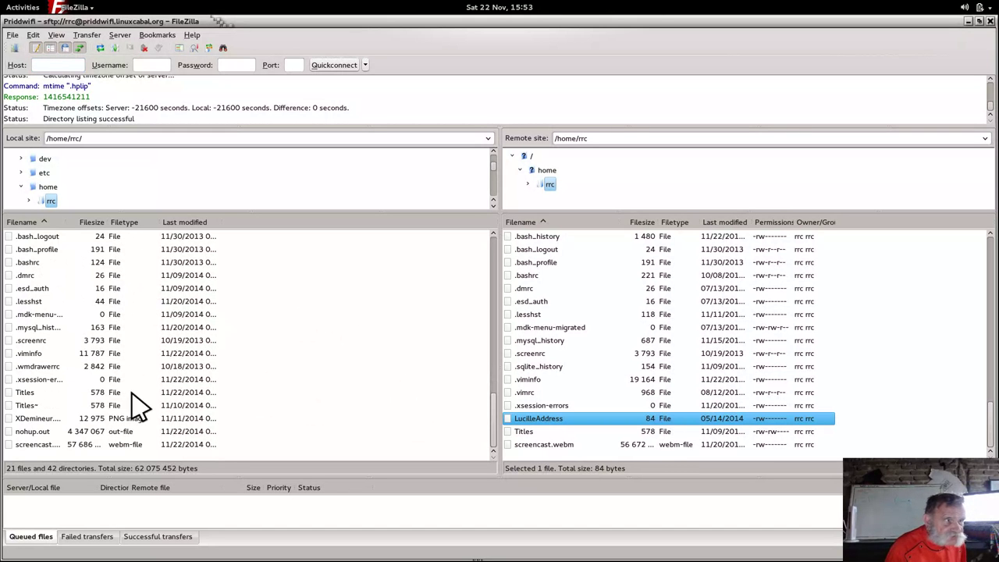
scroll(139, 404, up, 3)
scroll(139, 404, up, 8)
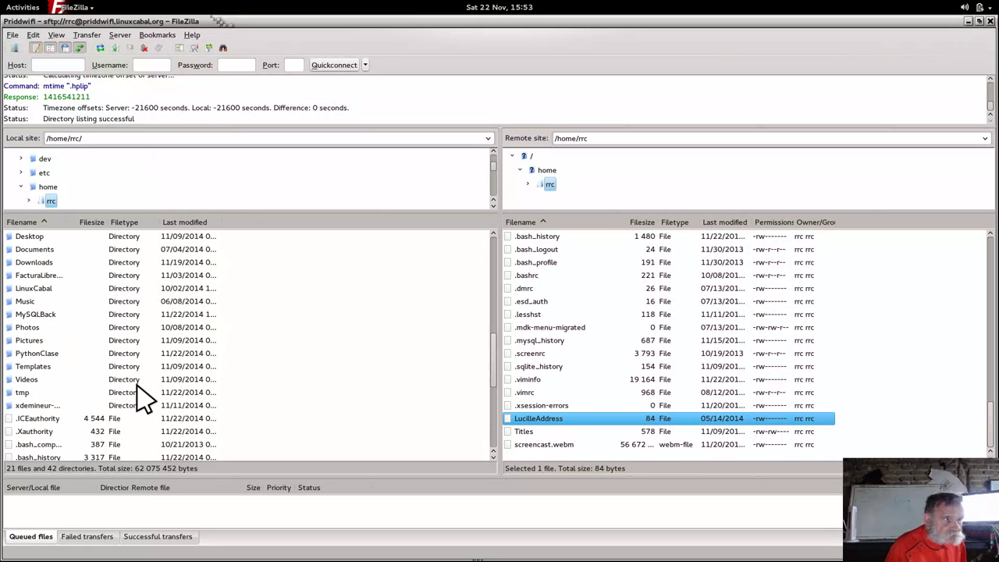
scroll(139, 384, up, 7)
scroll(142, 381, down, 11)
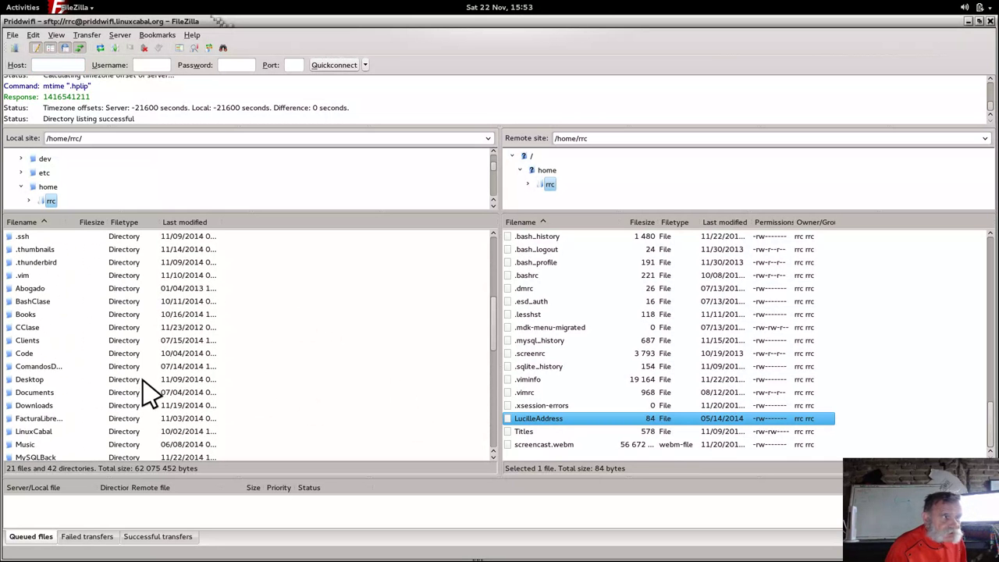
scroll(153, 394, down, 4)
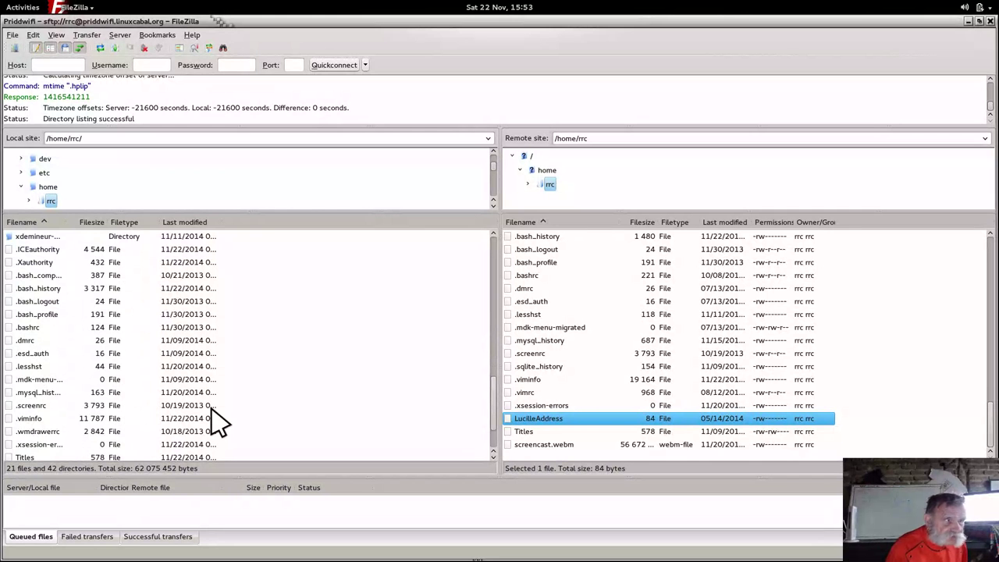
scroll(219, 422, down, 2)
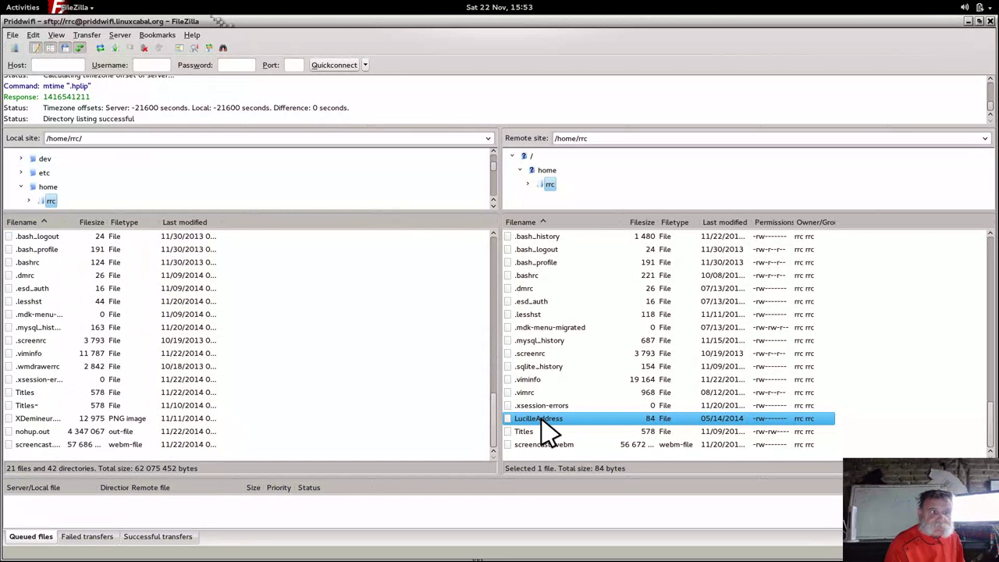
drag(544, 428, 320, 352)
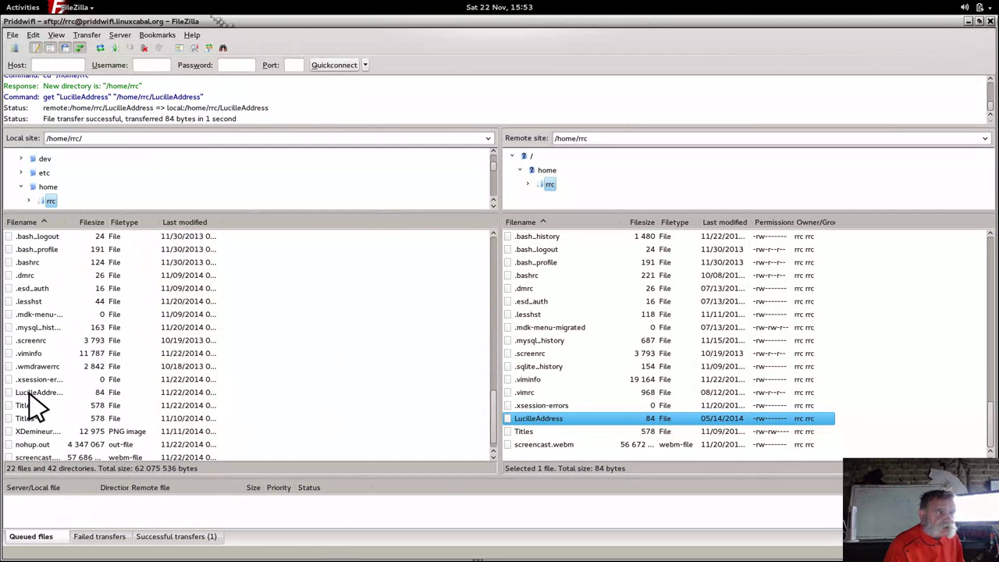
click(35, 393)
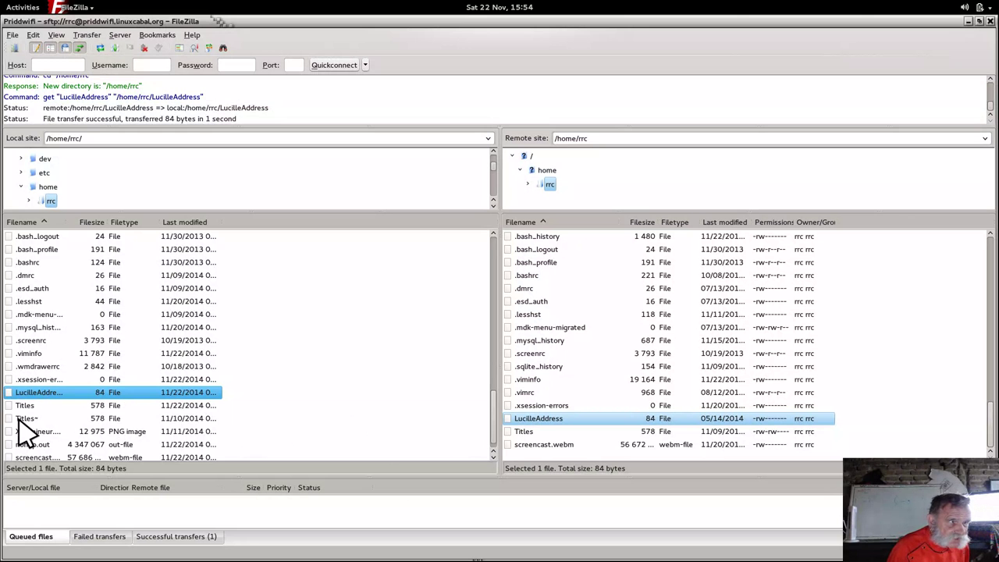
Upload the local file Titles~ to the remote /home/rrc directory and select the uploaded copy.
drag(20, 422, 617, 384)
click(547, 444)
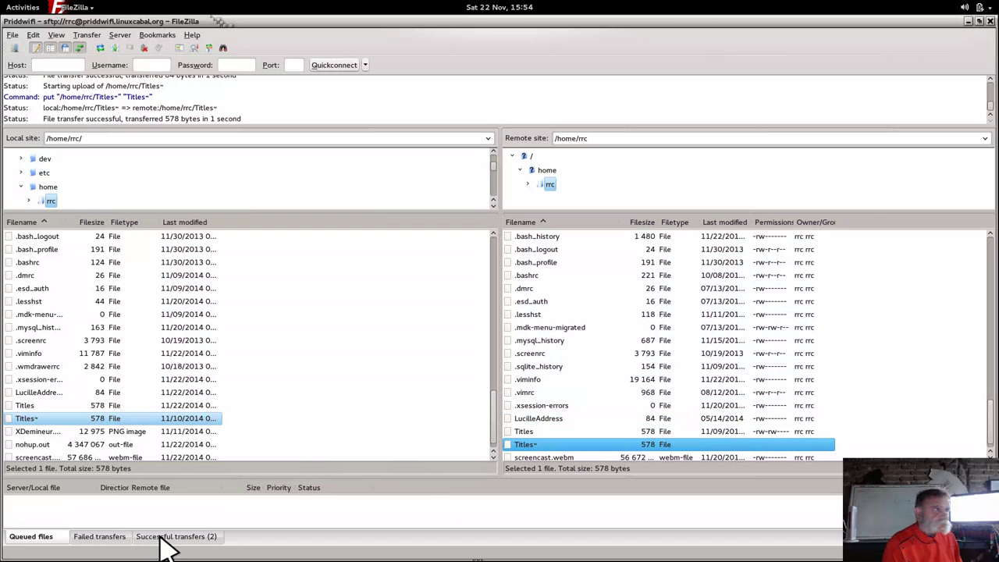
Delete the file Titles~ from the local /home/rrc directory and confirm the deletion.
scroll(234, 315, down, 1)
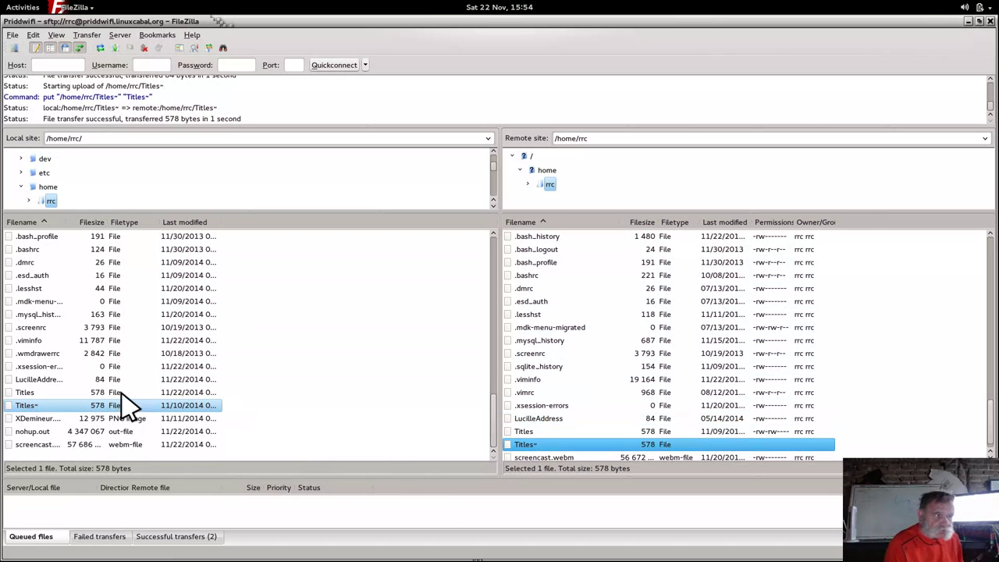
click(36, 407)
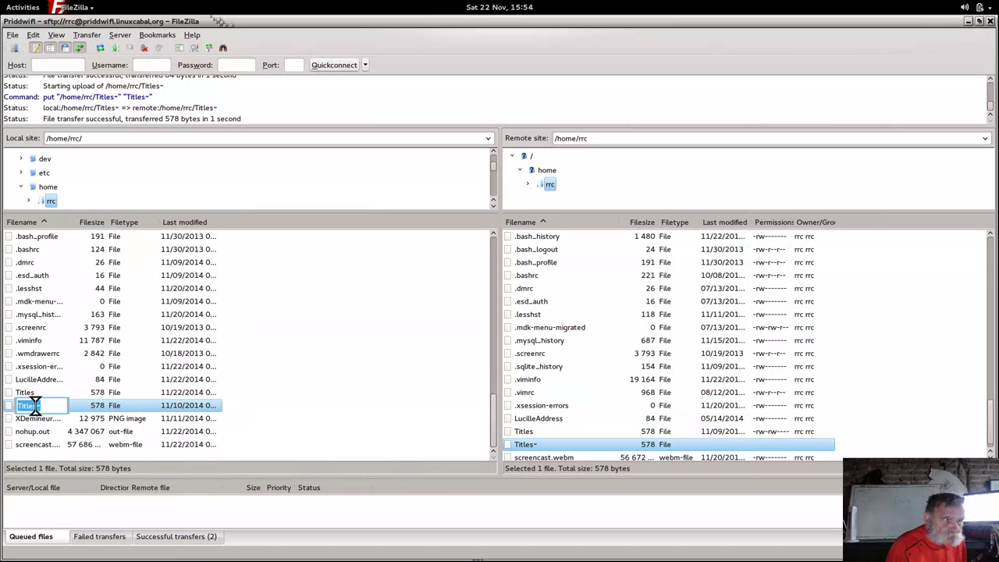
click(99, 407)
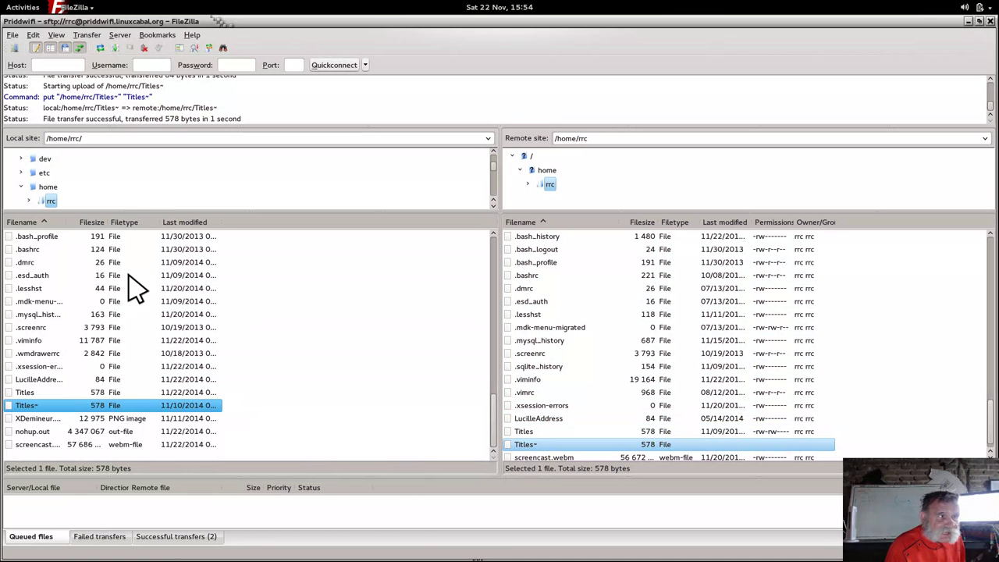
key(Delete)
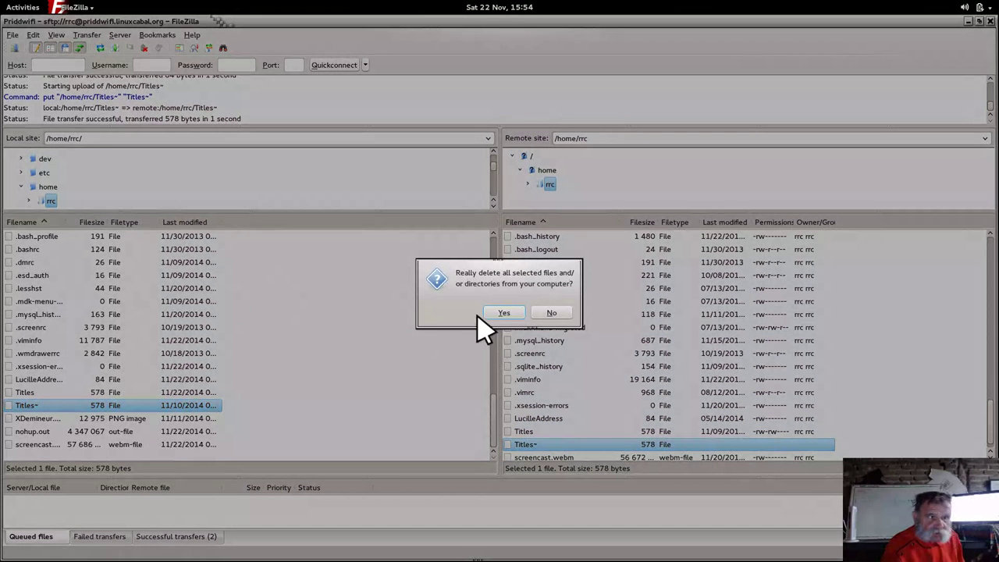
click(503, 314)
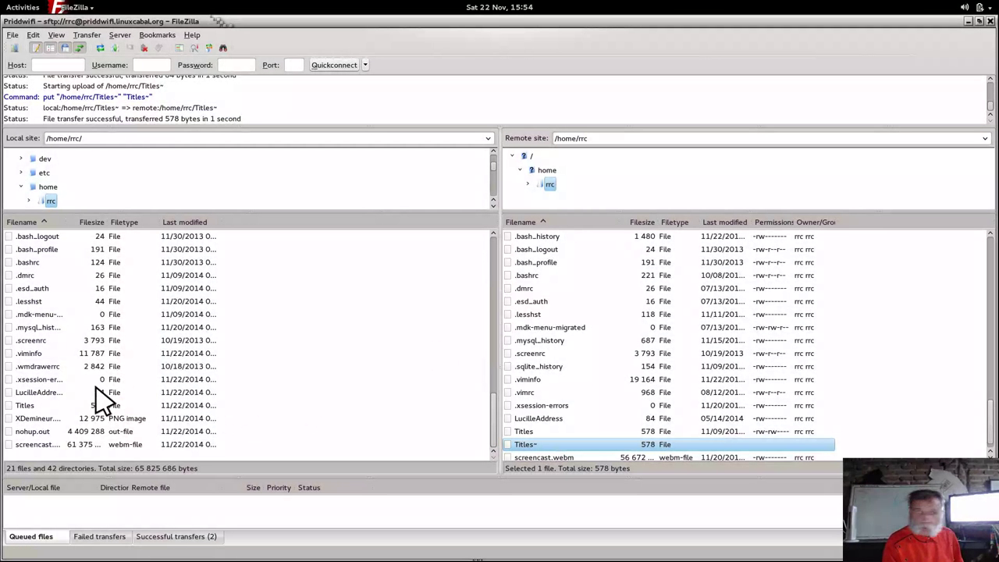
Rename the local file LucilleAddress as NuevoLucille, cancelling any overwrite of its remote copy.
click(58, 393)
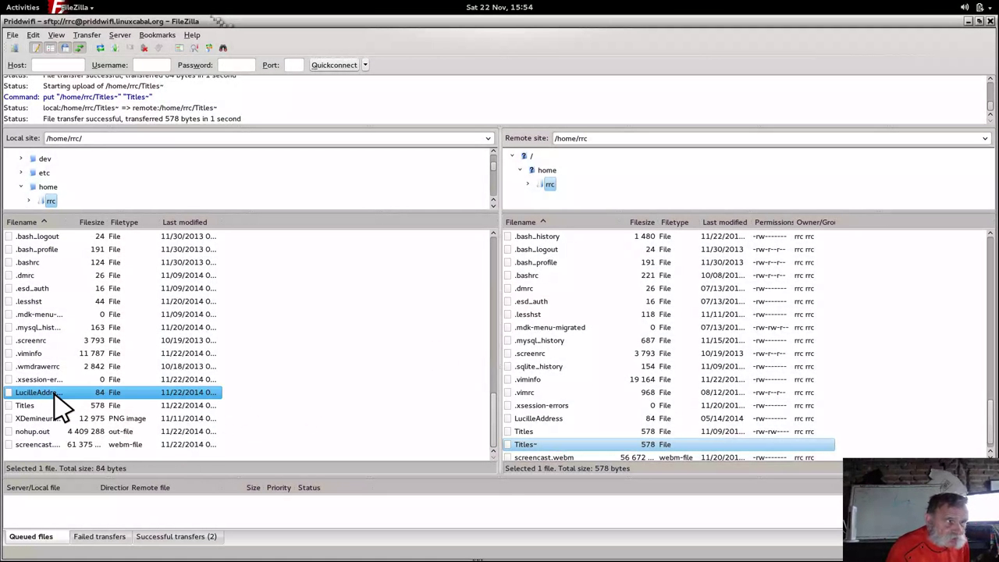
double_click(55, 394)
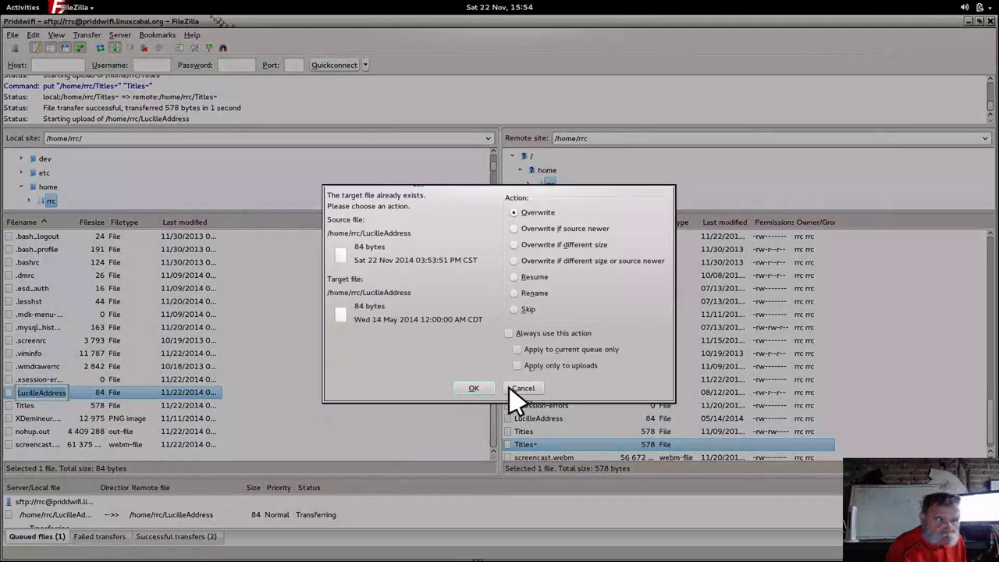
click(523, 389)
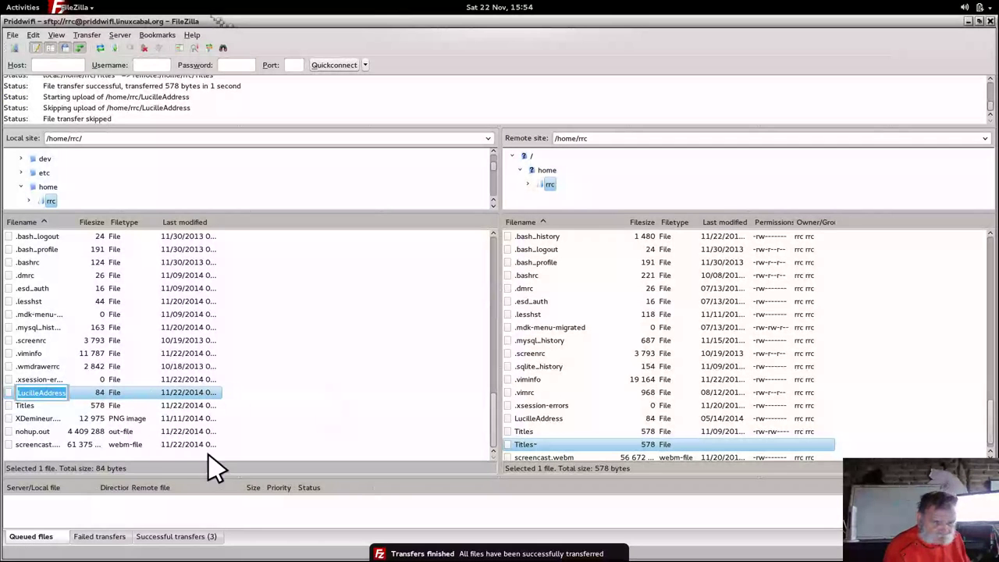
text(Nu)
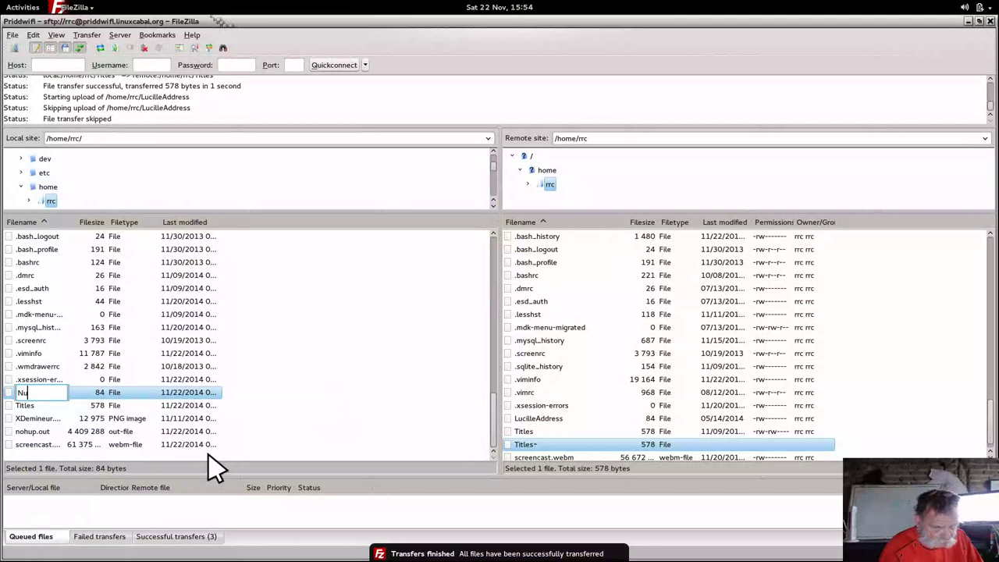
text(evoL)
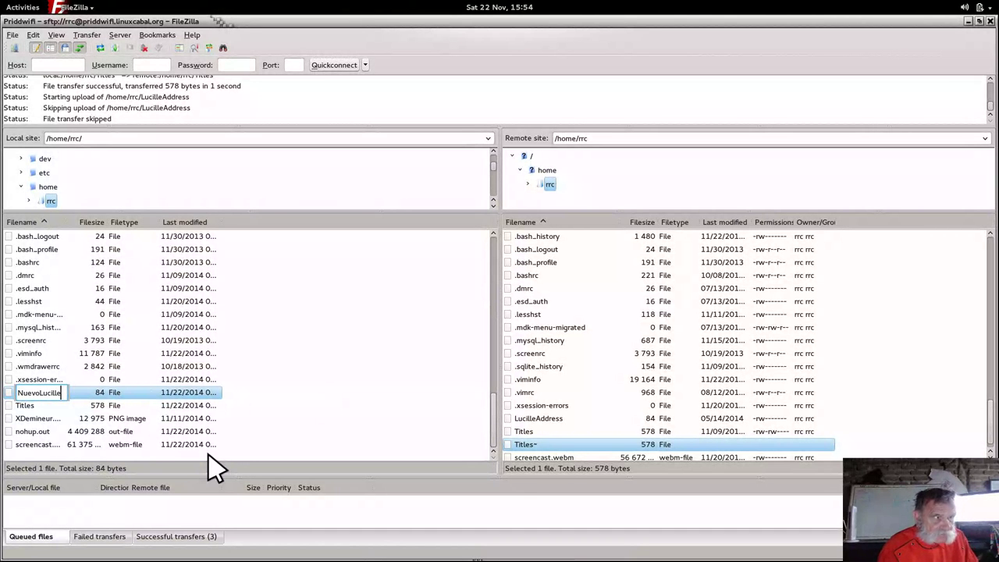
text(ucille)
key(Return)
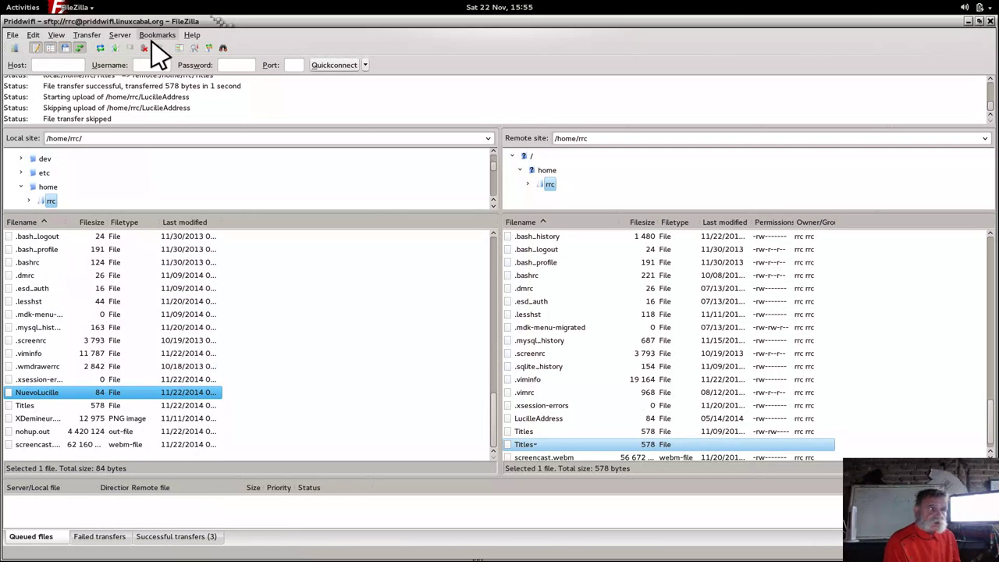
Examine the program's version and build information, close it, and look over the recent entries in the message log.
click(190, 35)
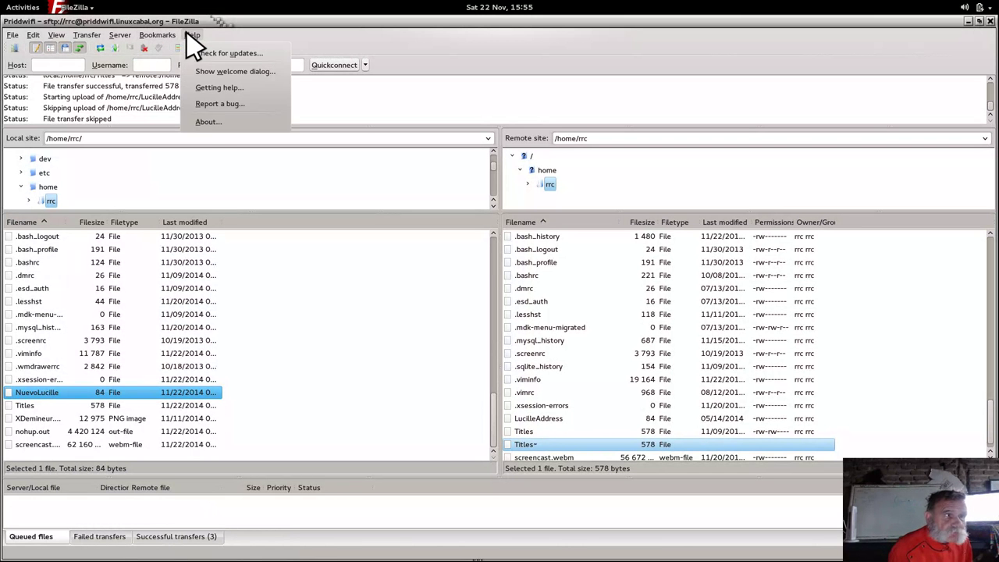
click(209, 122)
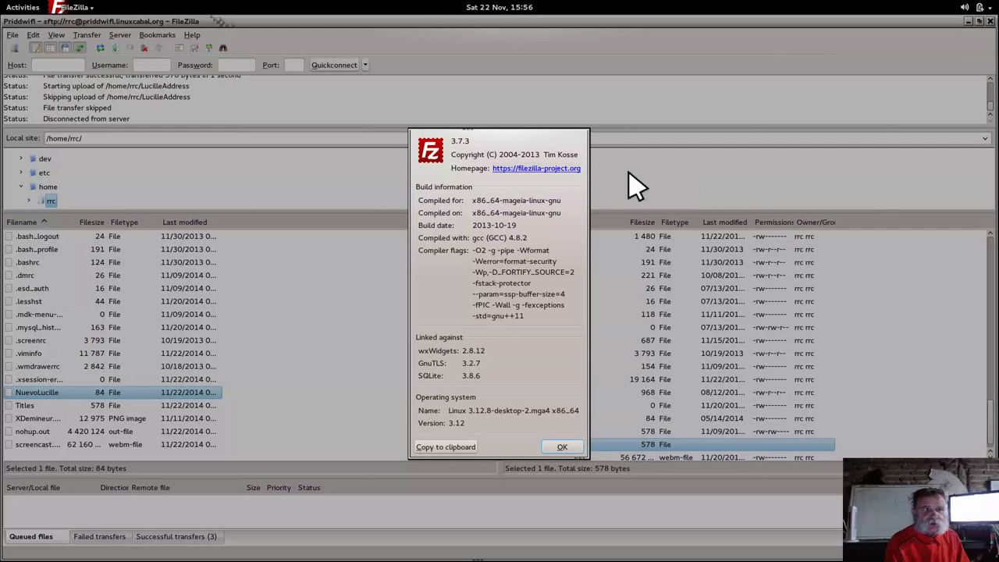
click(562, 448)
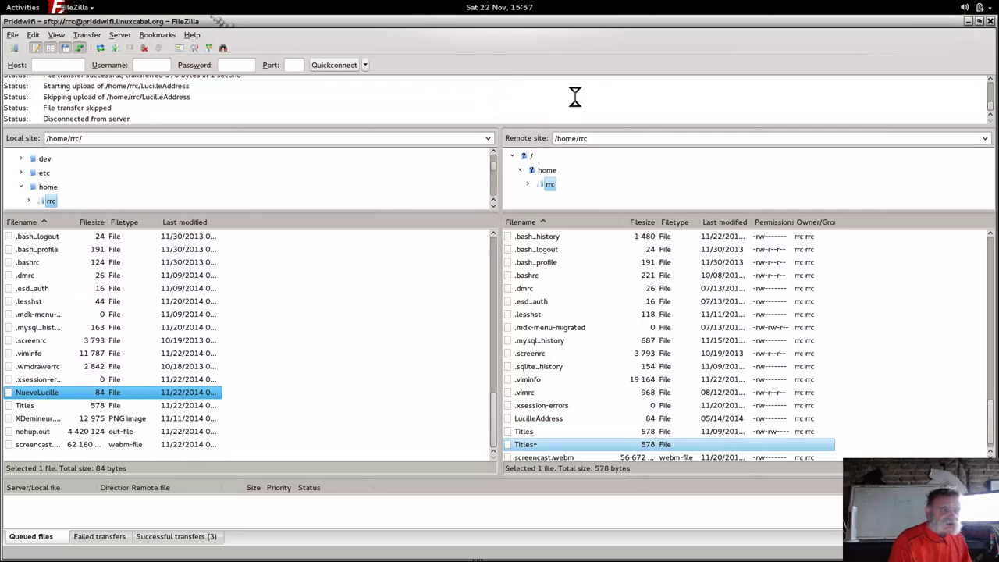
scroll(574, 96, up, 2)
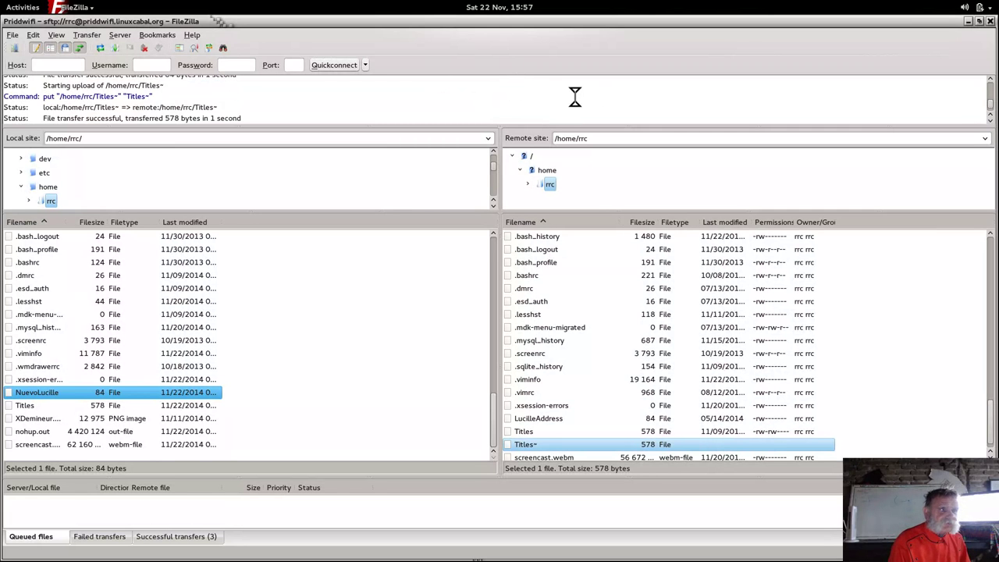
scroll(575, 96, down, 2)
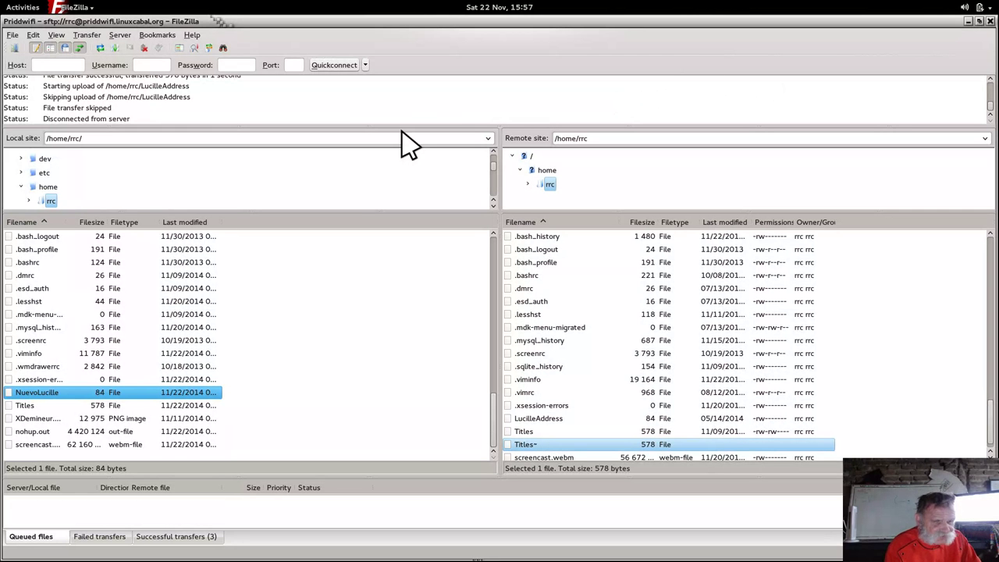
Switch to the Terminal window that shows the running frame and bitrate output.
key(super)
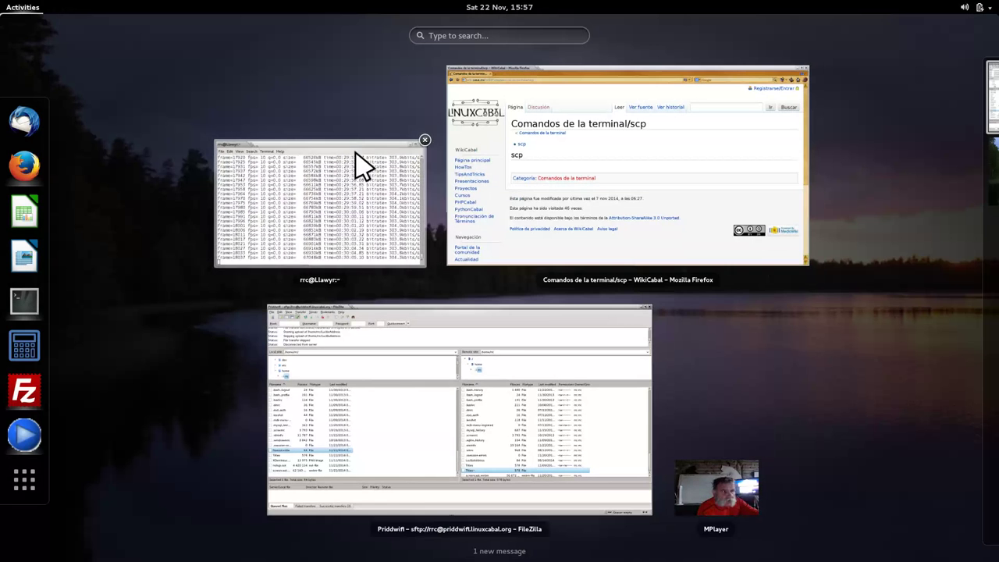
click(357, 164)
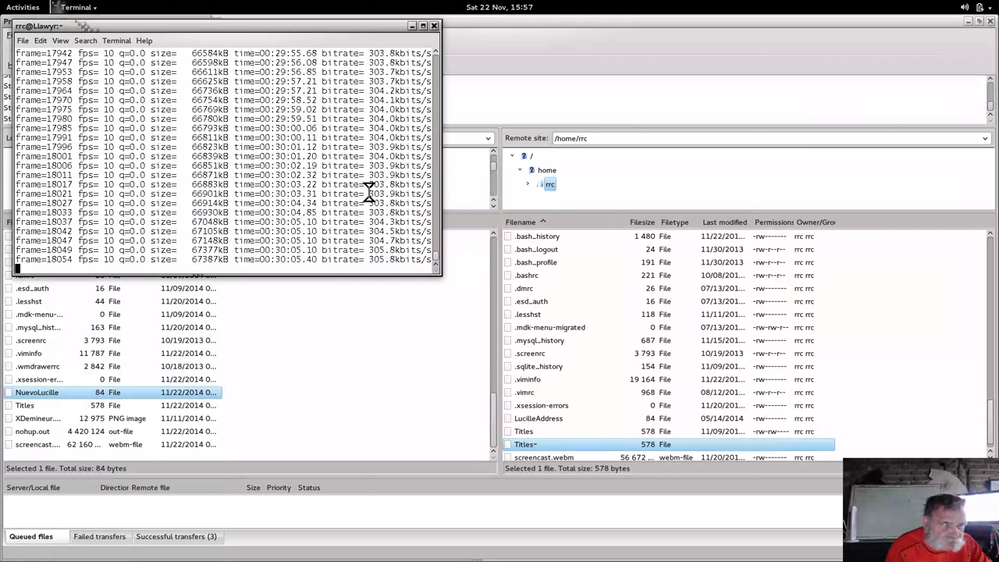